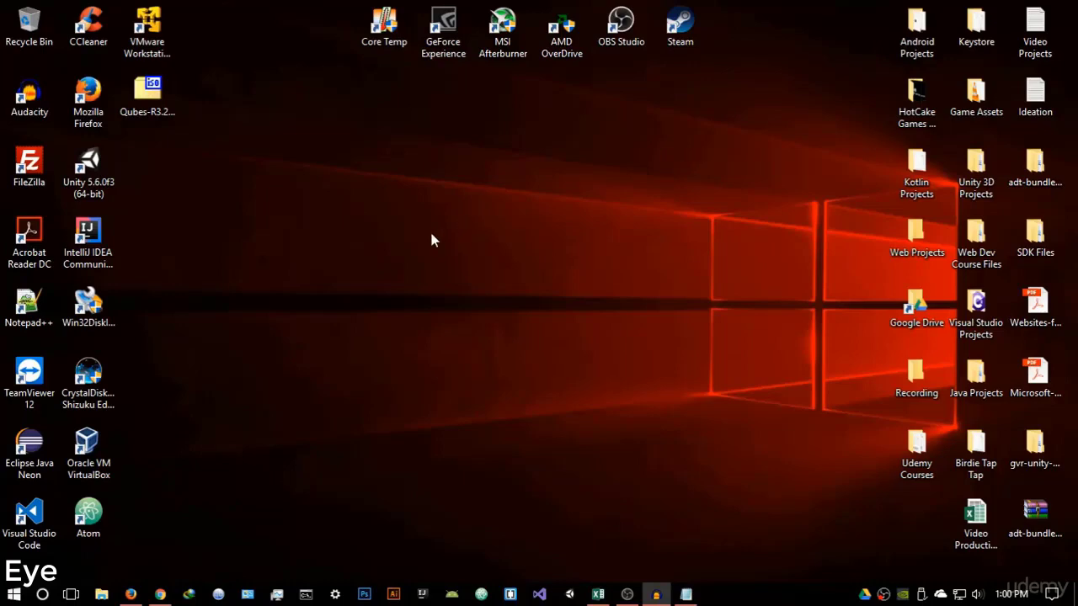
# Switch to Firefox, search the web for "qubes os" in a new tab and open the official Qubes OS site.
pyautogui.click(130, 595)
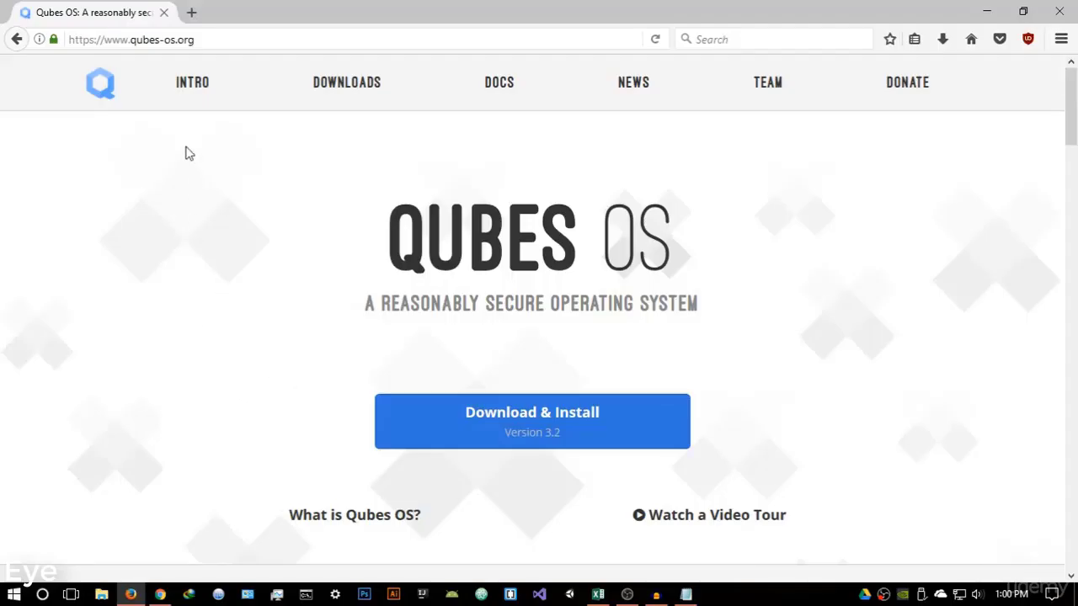
pyautogui.click(218, 41)
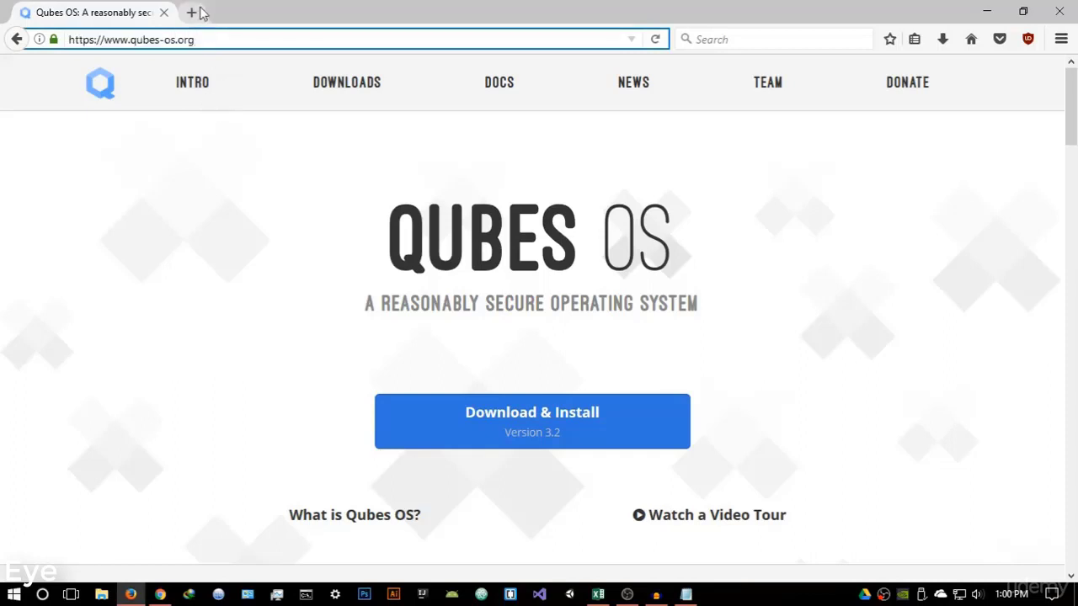
pyautogui.click(192, 12)
pyautogui.write('qubes os')
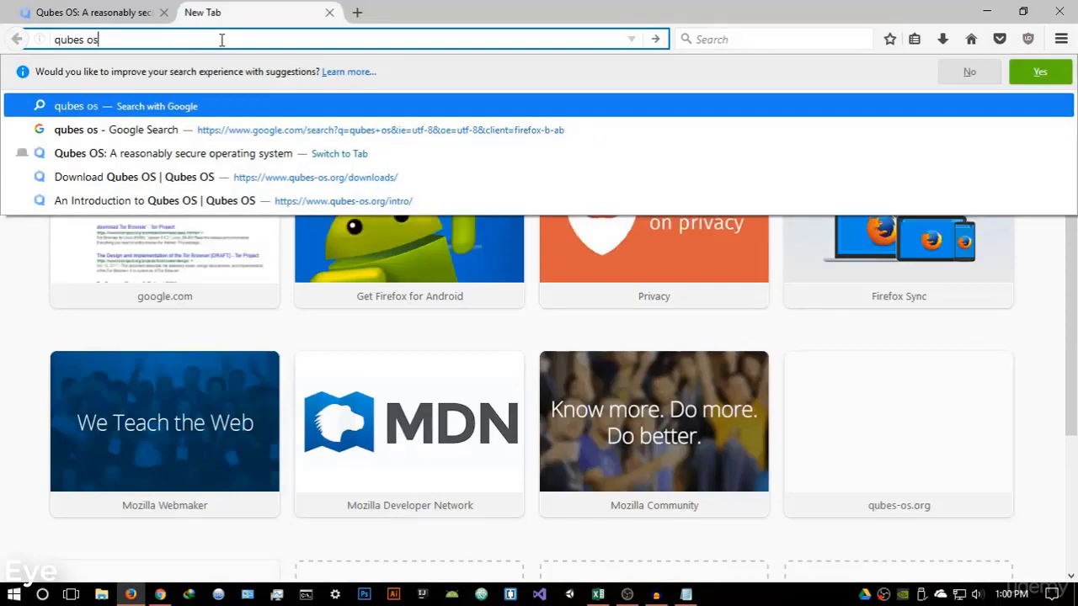
pyautogui.press('Return')
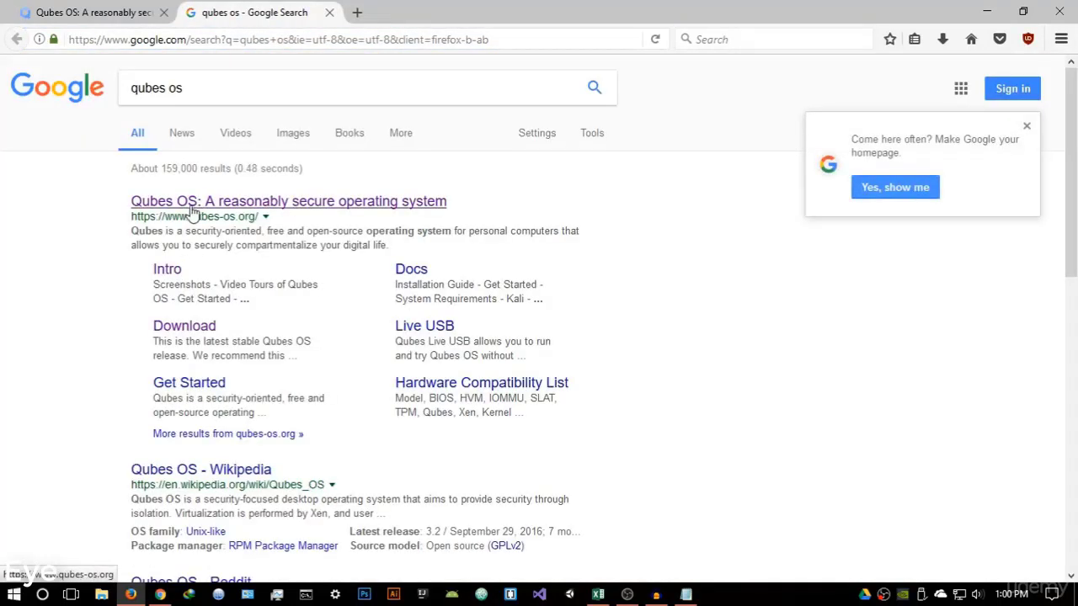
pyautogui.click(187, 206)
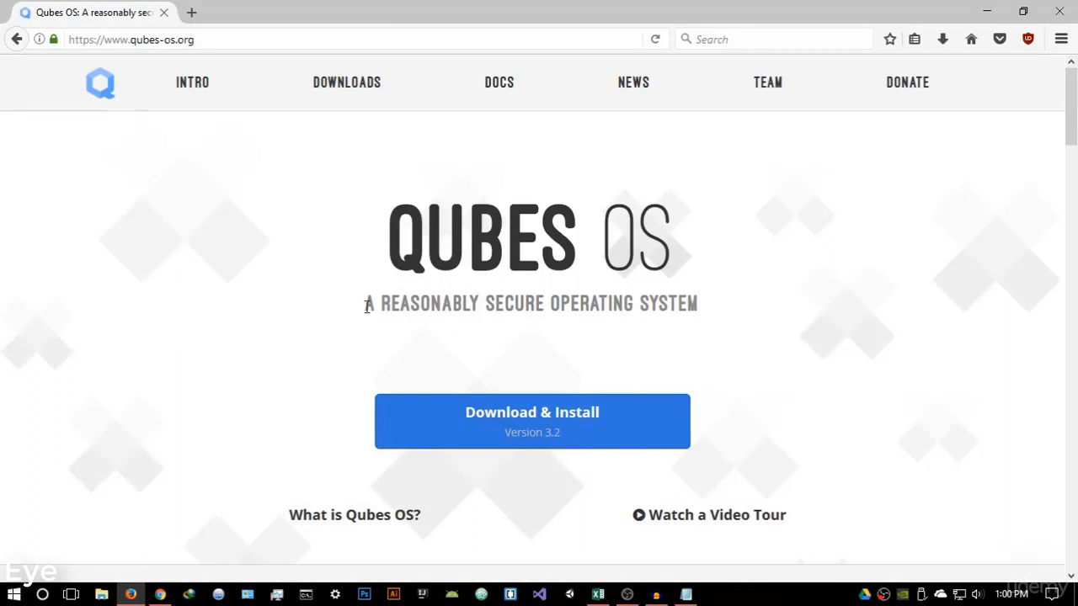
# Open the "What is Qubes OS?" introduction from the homepage and read its opening definition of the operating system.
pyautogui.moveTo(366, 306); pyautogui.dragTo(700, 305)
pyautogui.click(696, 332)
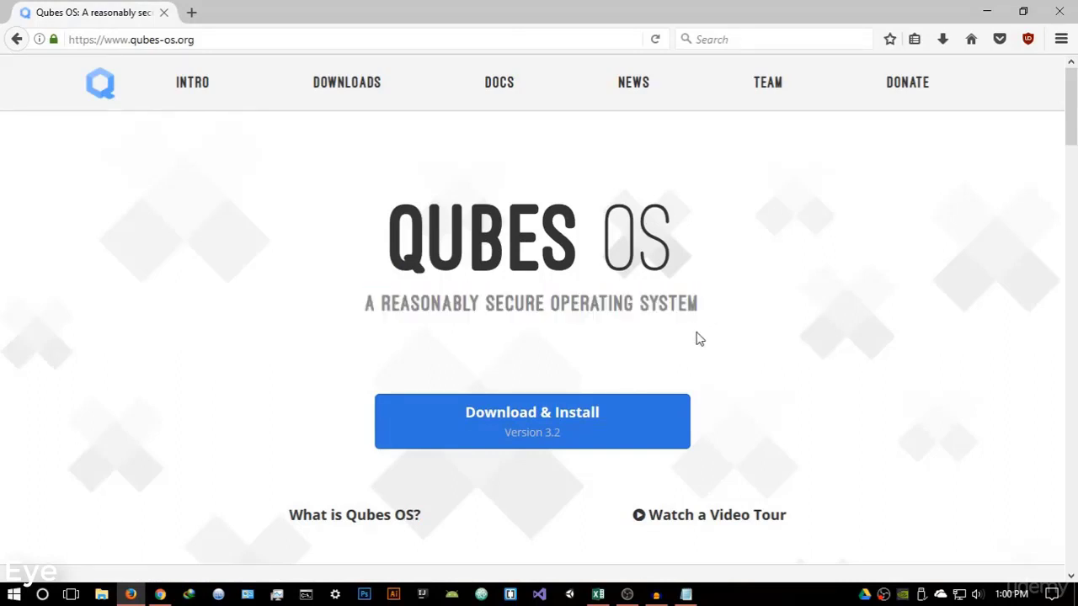
pyautogui.scroll(-2, 698, 341)
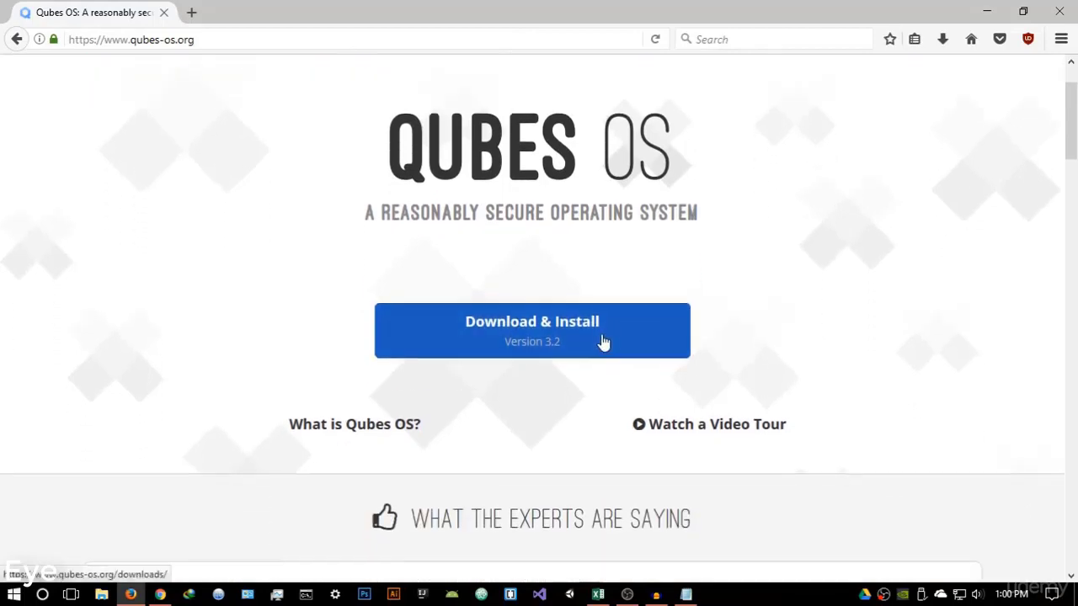
pyautogui.scroll(-2, 590, 337)
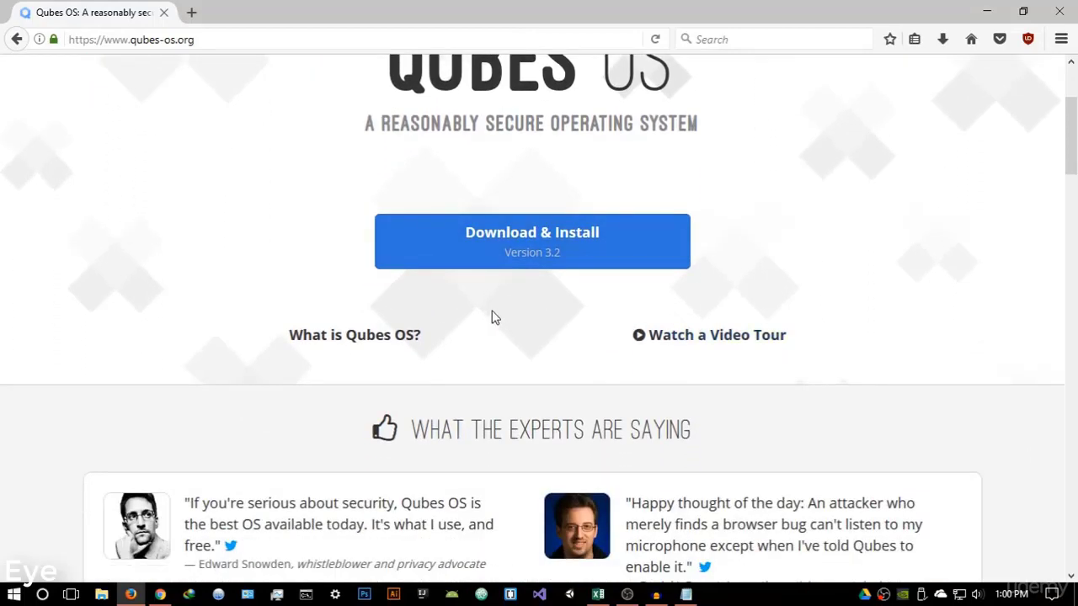
pyautogui.click(344, 336)
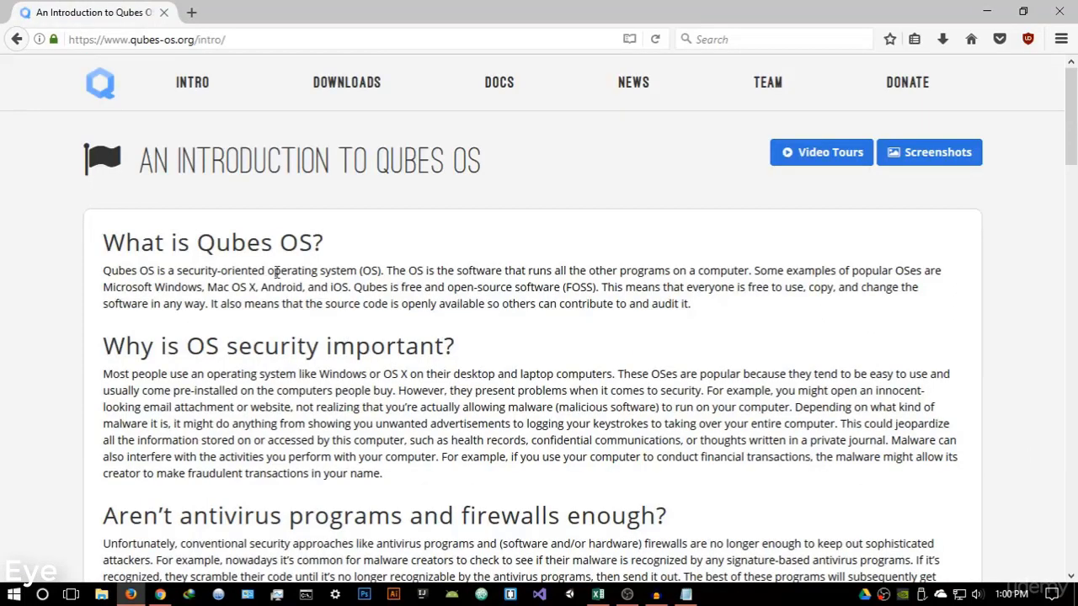
pyautogui.moveTo(104, 270); pyautogui.dragTo(365, 272)
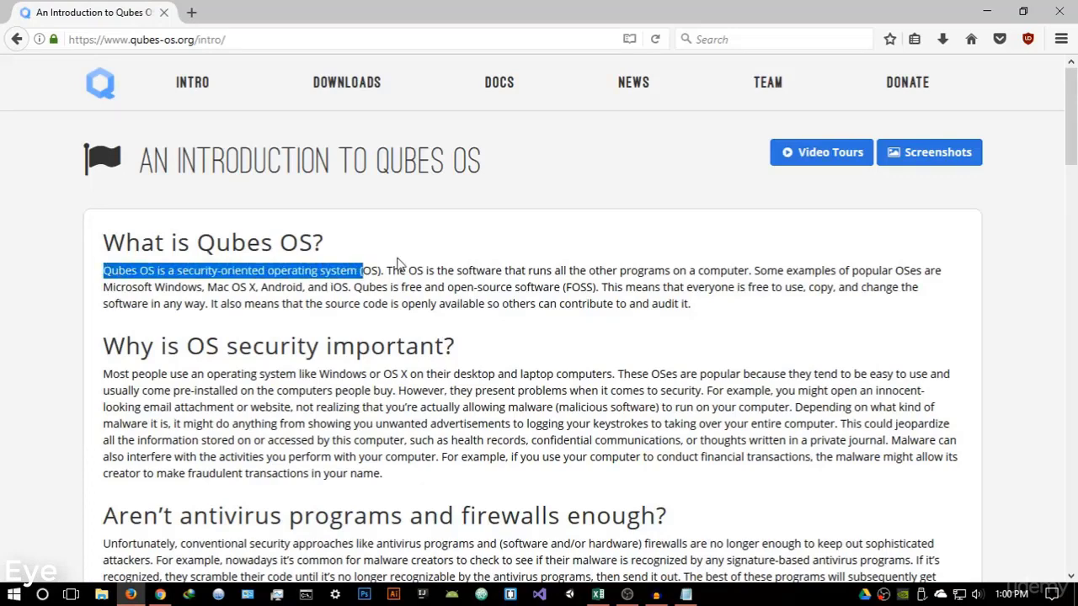
pyautogui.click(399, 263)
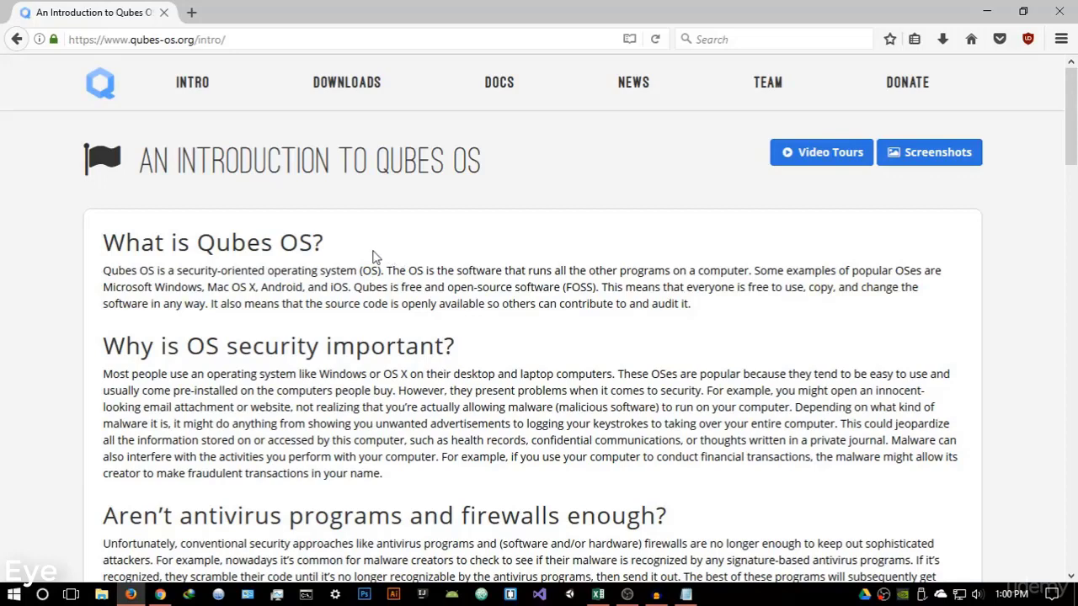
# Return to the Qubes OS homepage and look over the "What the experts are saying" section.
pyautogui.click(103, 85)
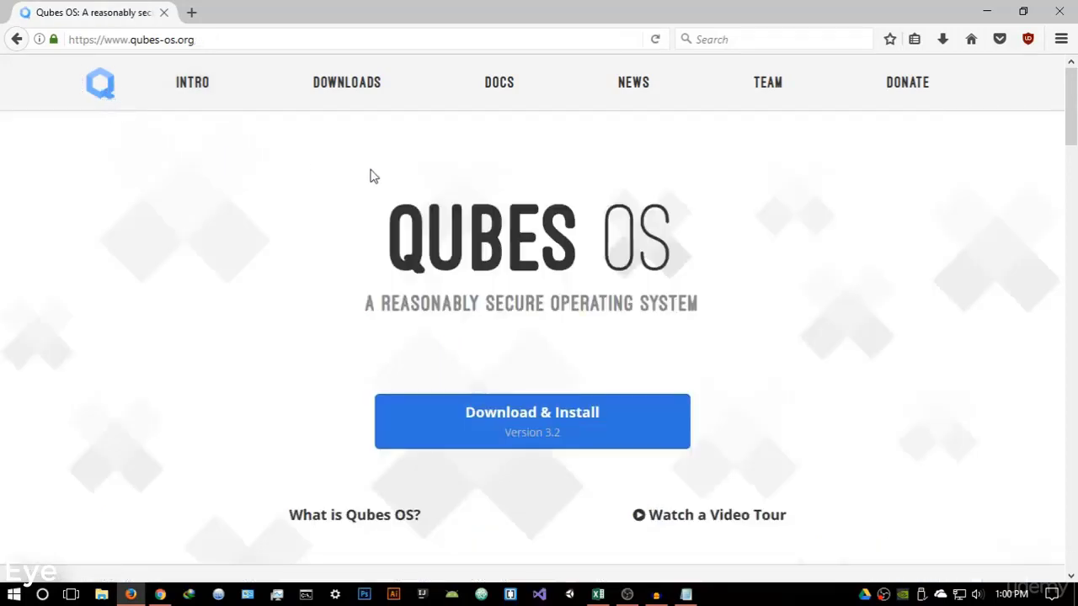
pyautogui.scroll(-2, 366, 179)
pyautogui.scroll(-3, 366, 186)
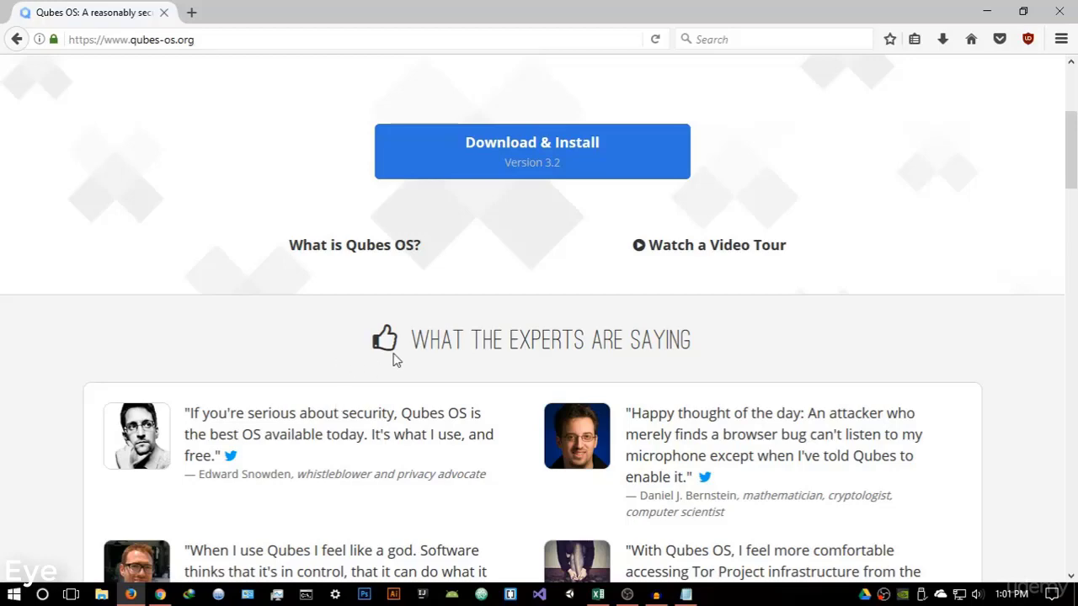
pyautogui.scroll(5, 396, 360)
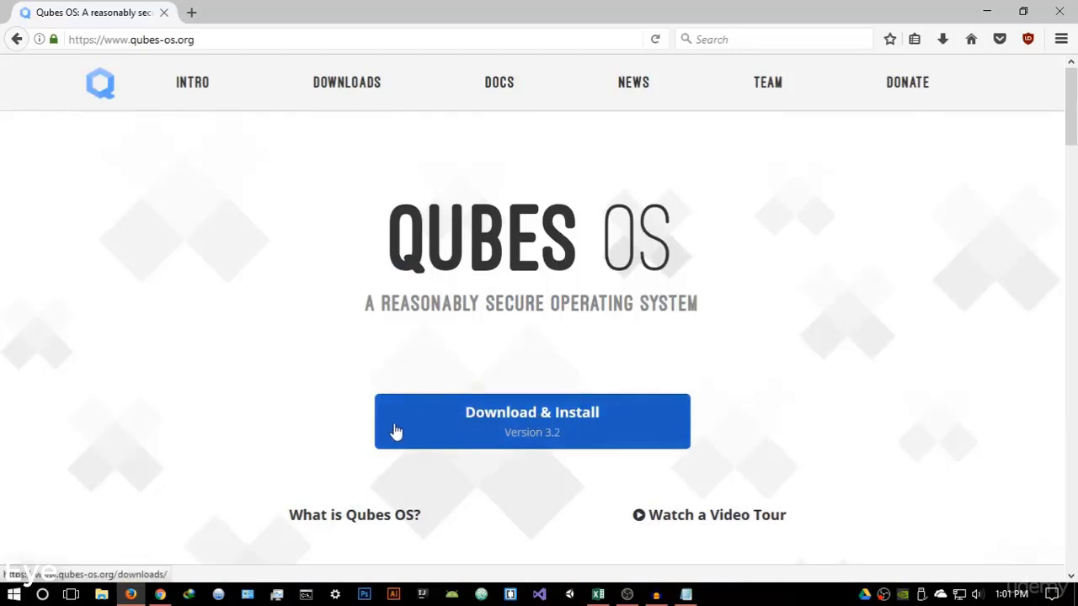
# Open the Qubes OS downloads page, request the Release 3.2 ISO and cancel the download prompt.
pyautogui.click(625, 431)
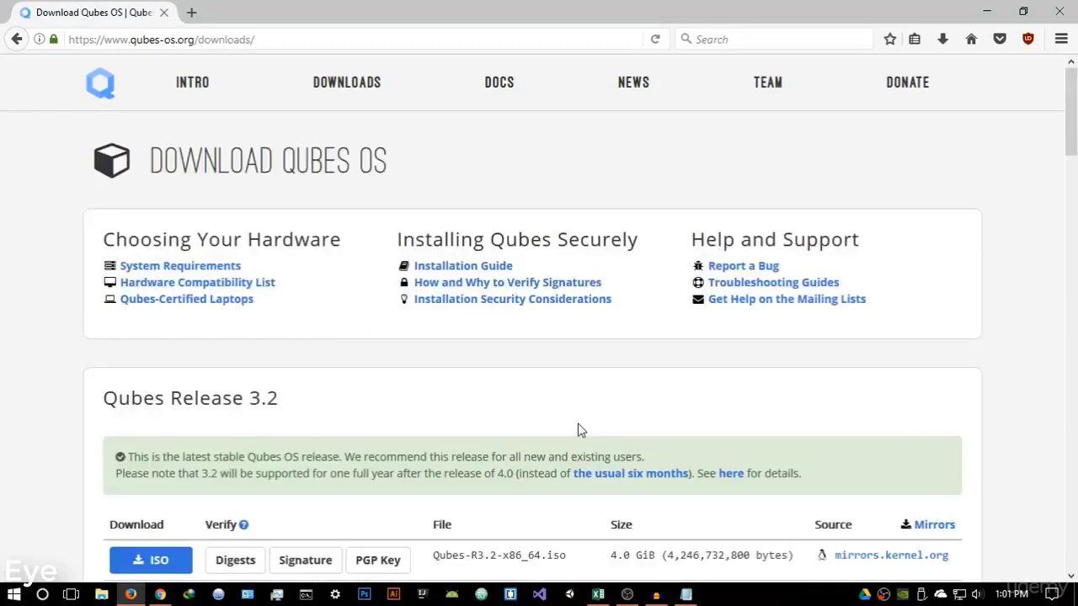
pyautogui.scroll(-1, 426, 343)
pyautogui.scroll(-3, 425, 343)
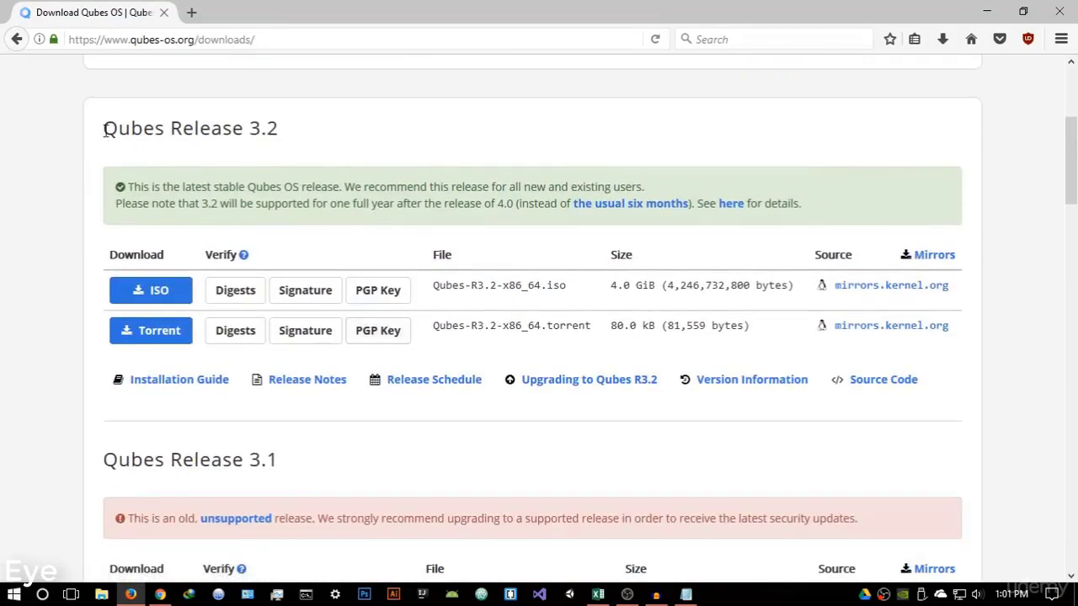
pyautogui.moveTo(103, 128)
pyautogui.mouseDown()
pyautogui.moveTo(128, 129)
pyautogui.moveTo(104, 128)
pyautogui.mouseUp()
pyautogui.moveTo(611, 286); pyautogui.dragTo(651, 286)
pyautogui.click(656, 301)
pyautogui.click(155, 295)
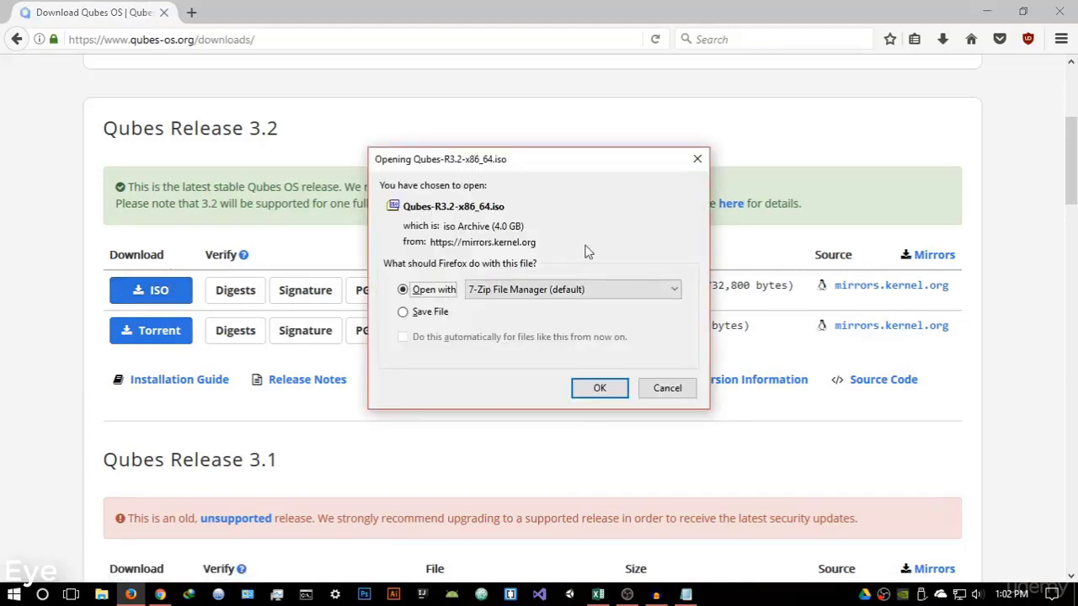
pyautogui.click(694, 162)
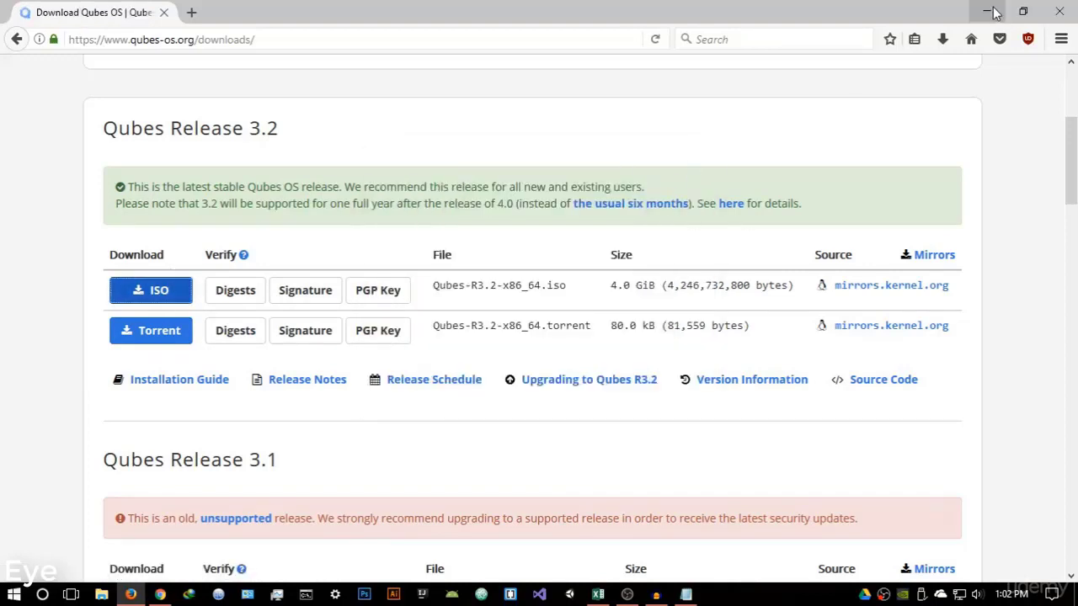
# Minimise Firefox, refresh the desktop and return to the Qubes OS downloads page.
pyautogui.click(990, 12)
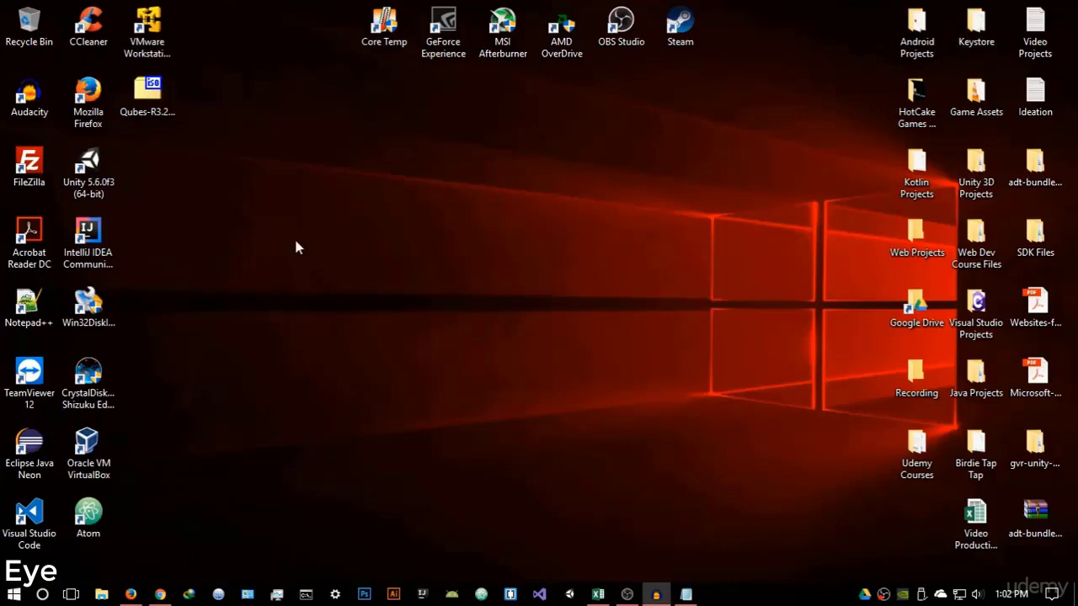
pyautogui.rightClick(267, 149)
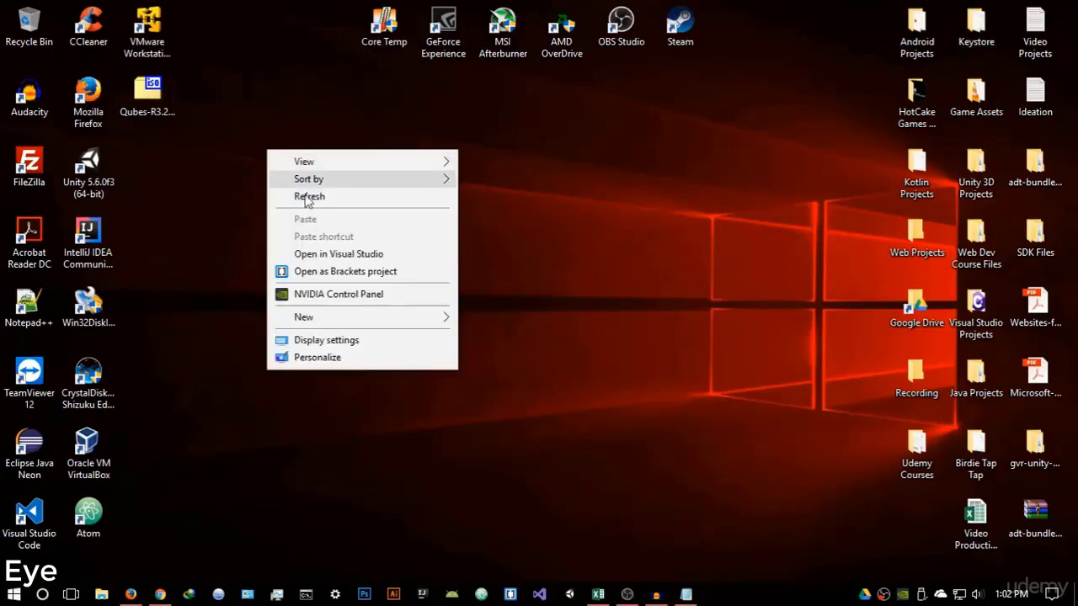
pyautogui.click(311, 197)
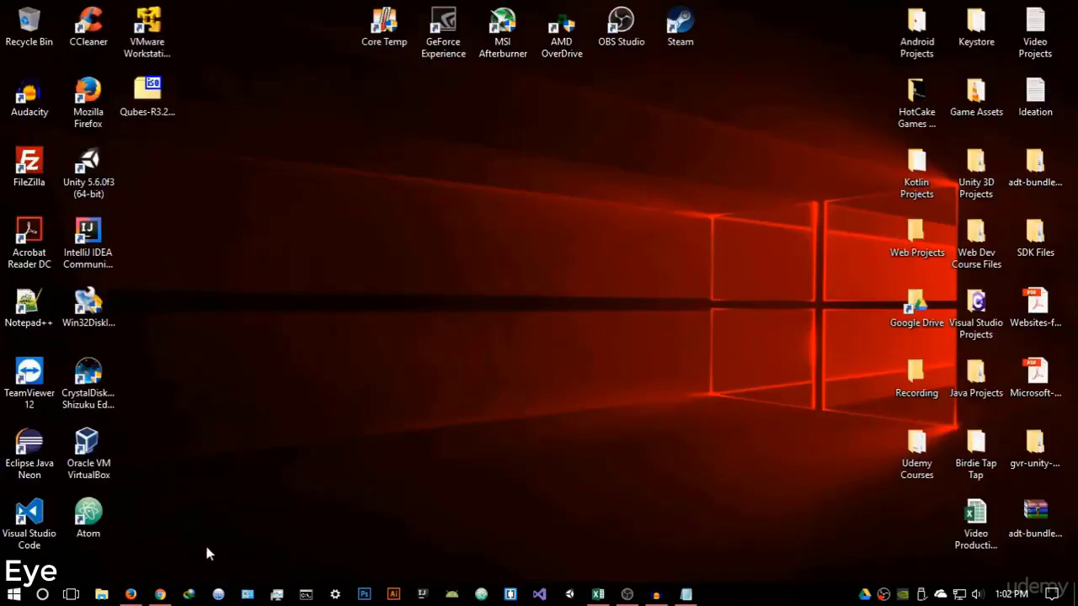
pyautogui.click(132, 595)
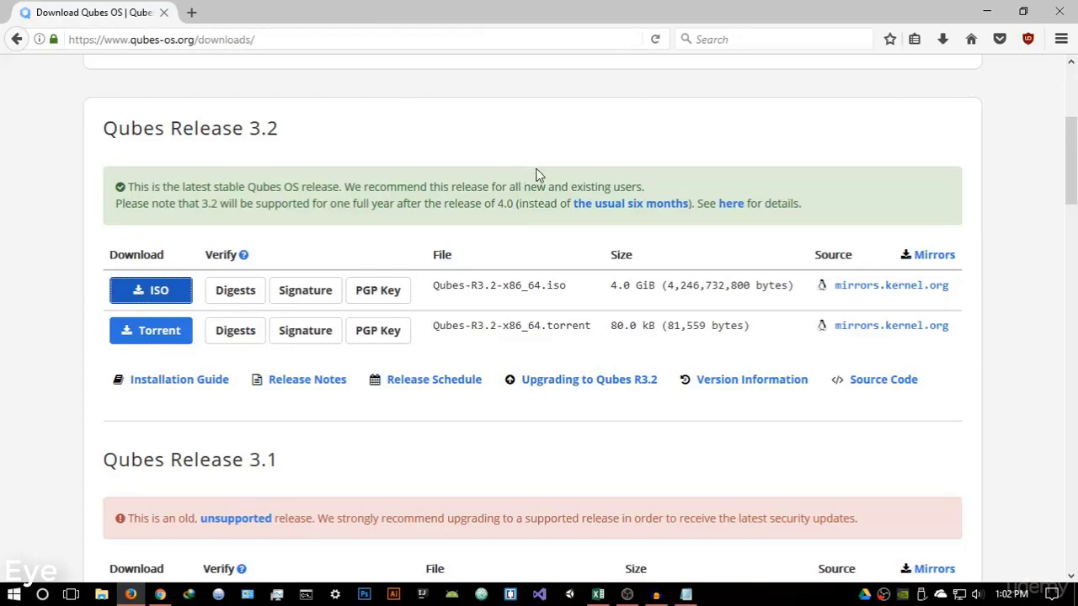
# Open the Installation Guide listed under "Installing Qubes Securely" on the downloads page.
pyautogui.scroll(4, 539, 176)
pyautogui.scroll(-2, 446, 220)
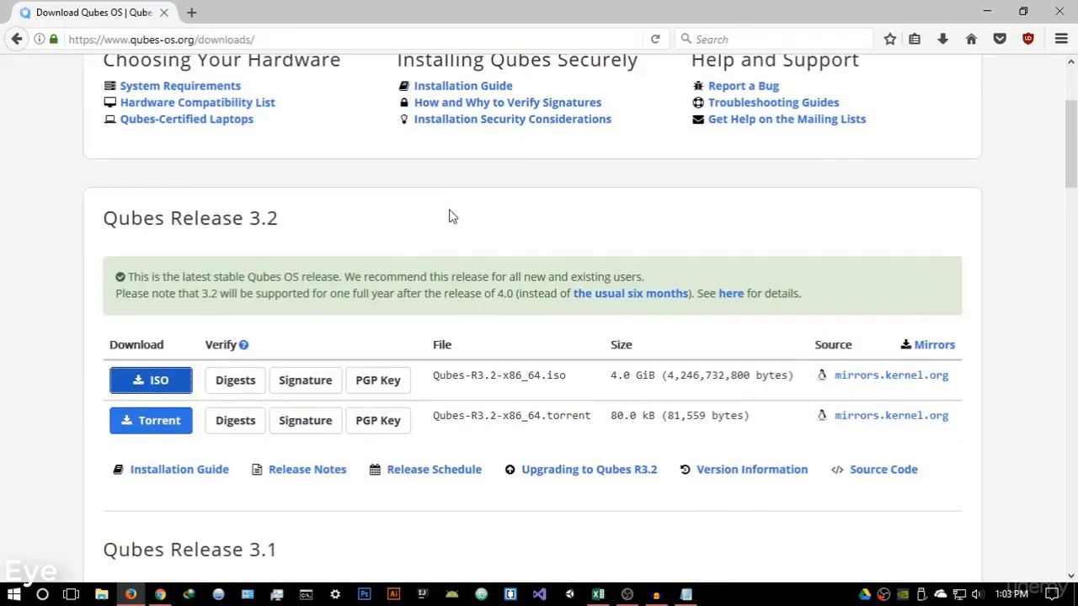
pyautogui.scroll(2, 468, 269)
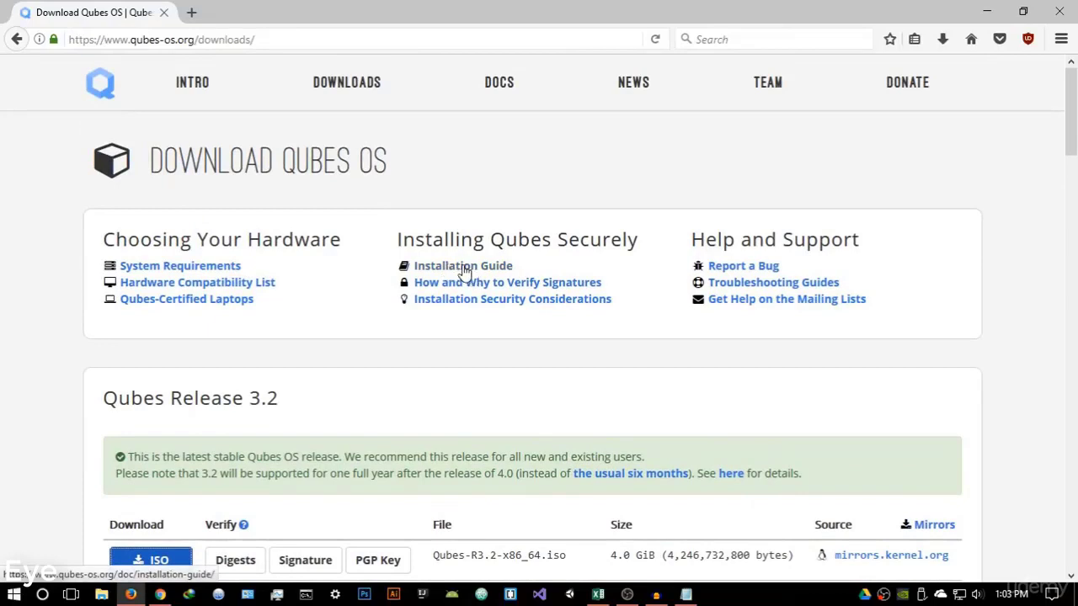
pyautogui.click(464, 268)
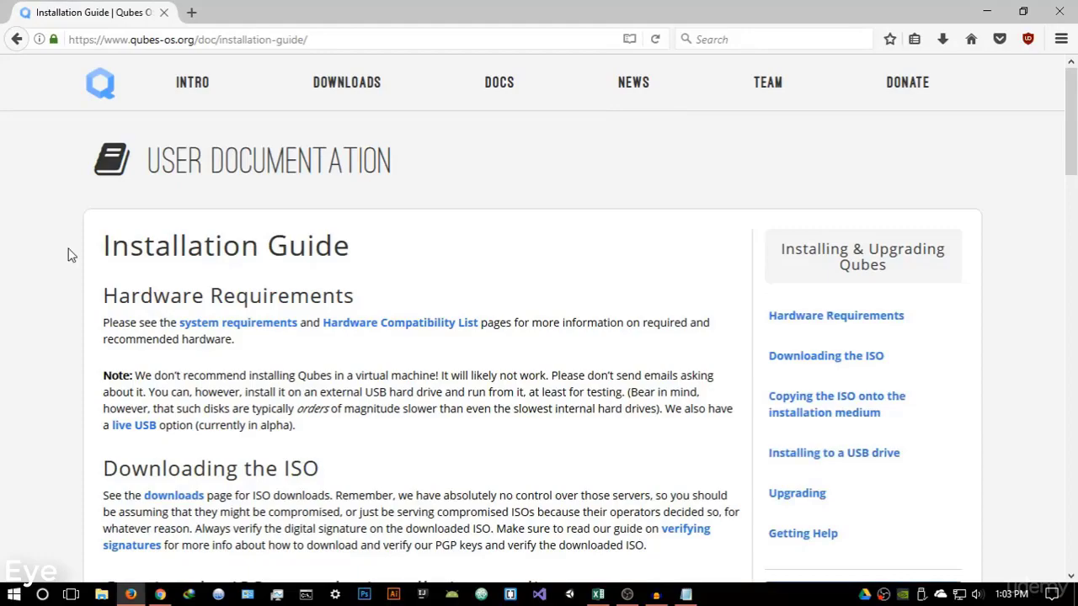
# Look through the Installation Guide, focusing on the section about copying the ISO onto the installation medium.
pyautogui.scroll(-3, 337, 258)
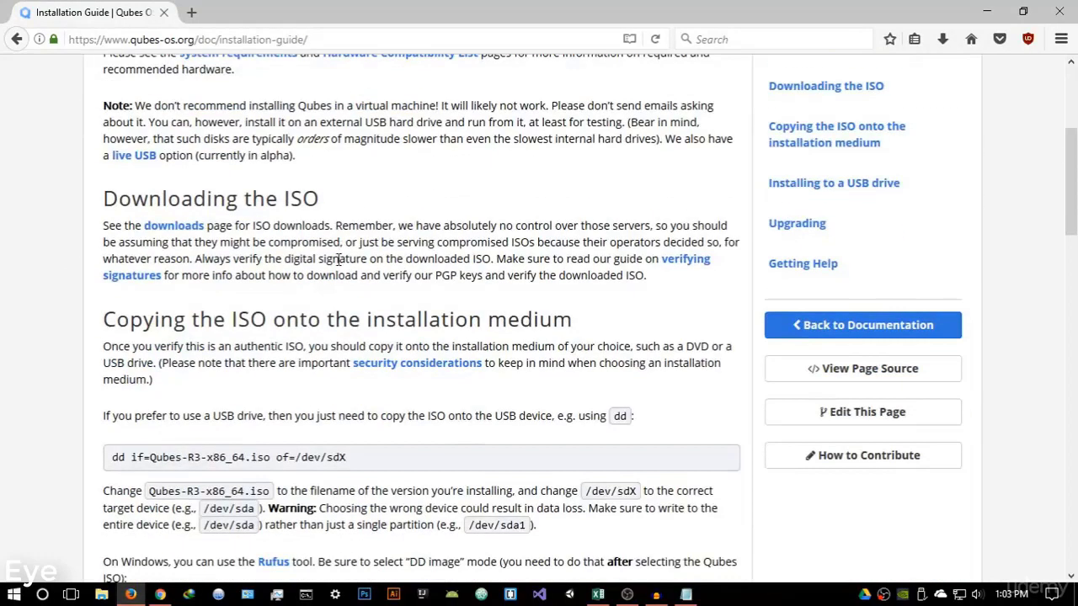
pyautogui.scroll(-2, 337, 260)
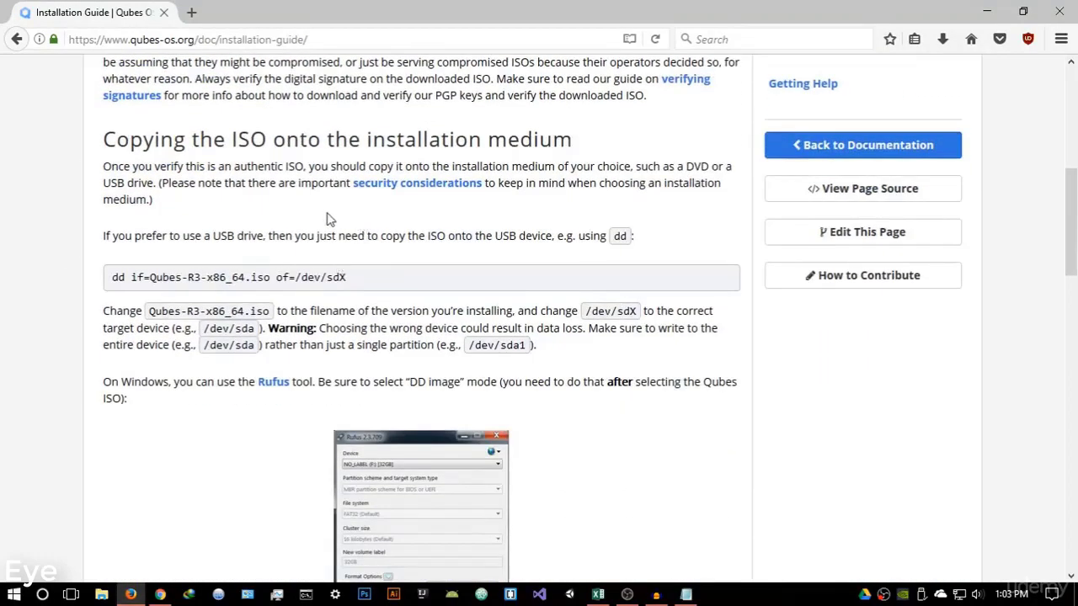
pyautogui.scroll(-5, 305, 173)
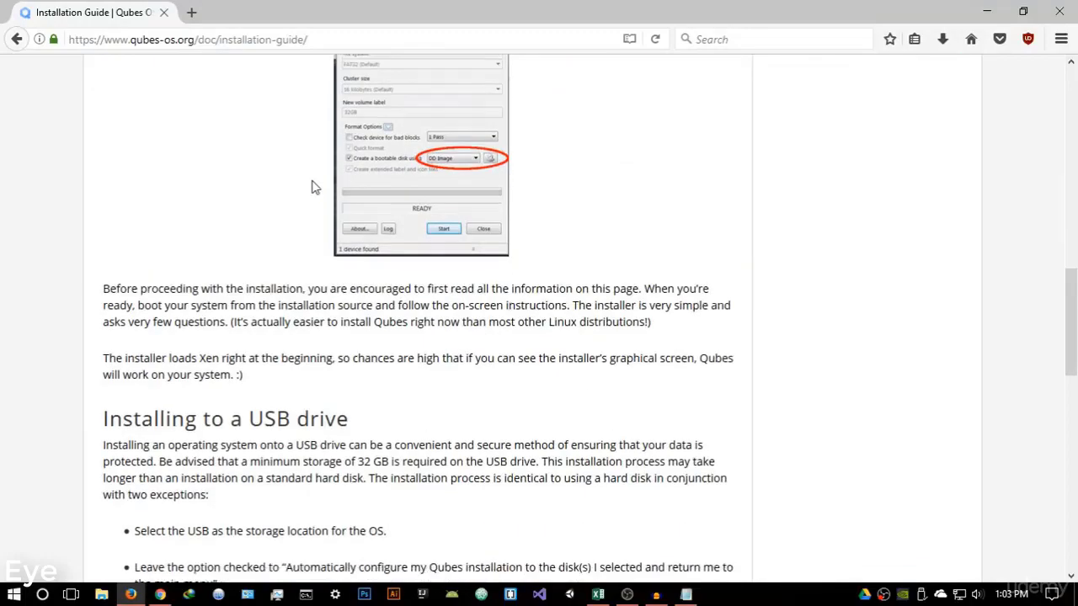
pyautogui.scroll(5, 312, 186)
pyautogui.scroll(2, 143, 221)
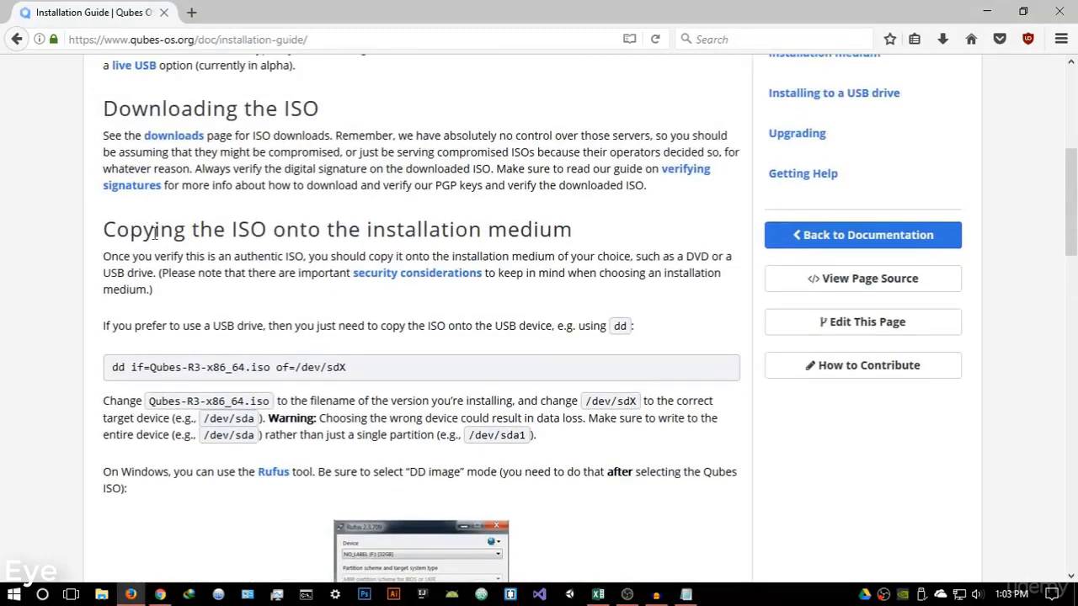
pyautogui.moveTo(583, 232); pyautogui.dragTo(83, 234)
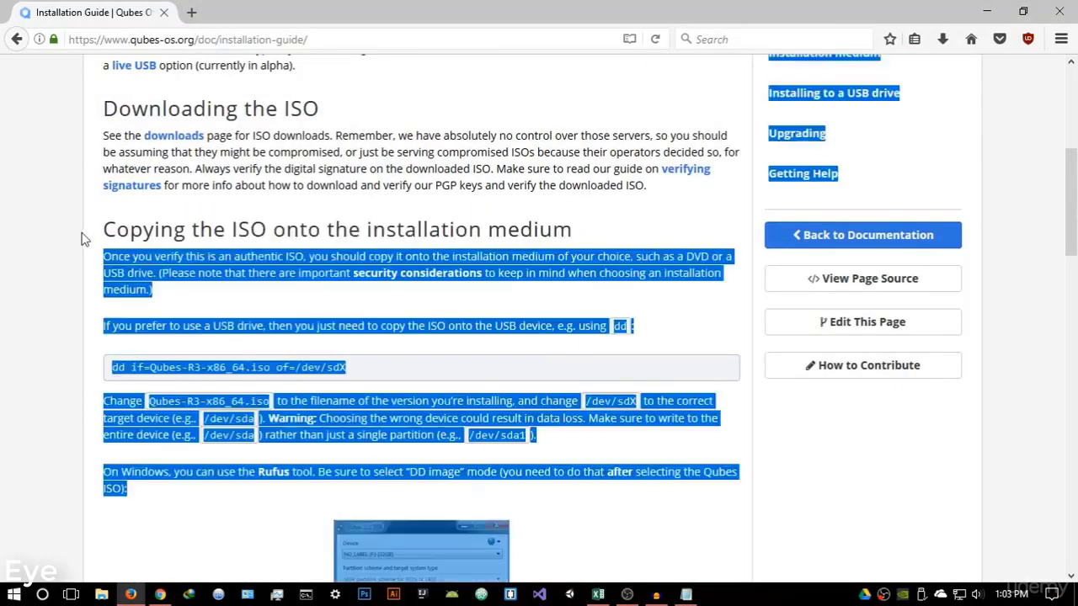
pyautogui.click(92, 243)
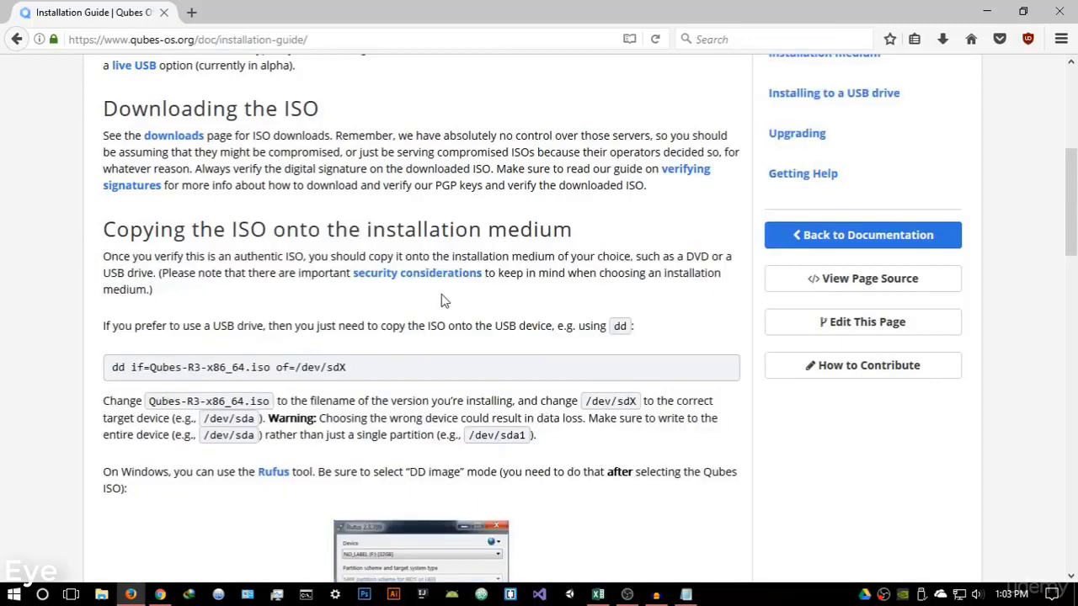
# Open the guide's Rufus link in a new tab and view the Rufus website there.
pyautogui.scroll(-2, 429, 300)
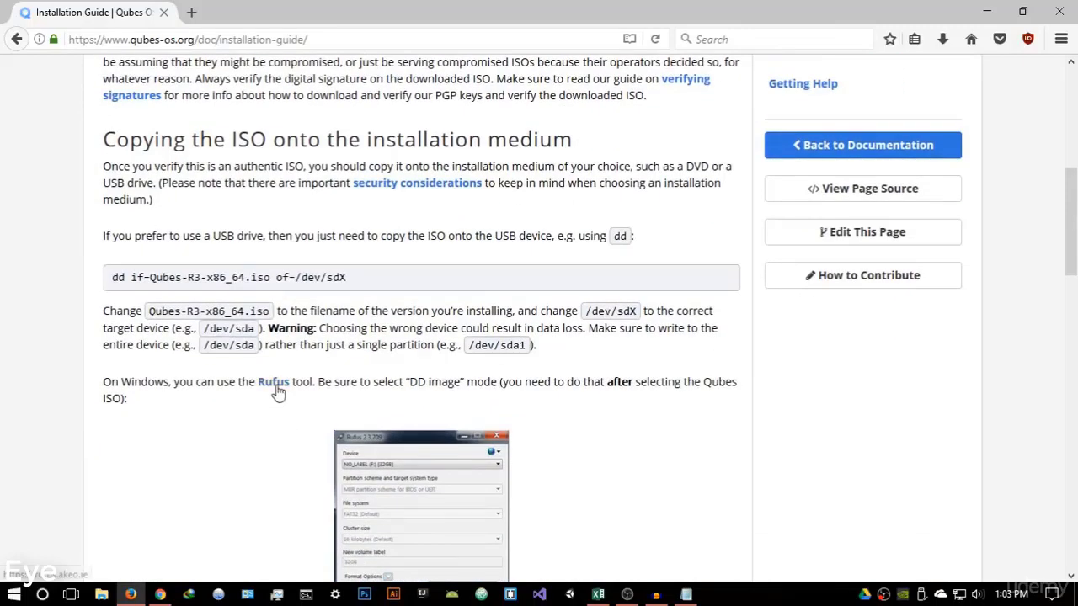
pyautogui.rightClick(278, 391)
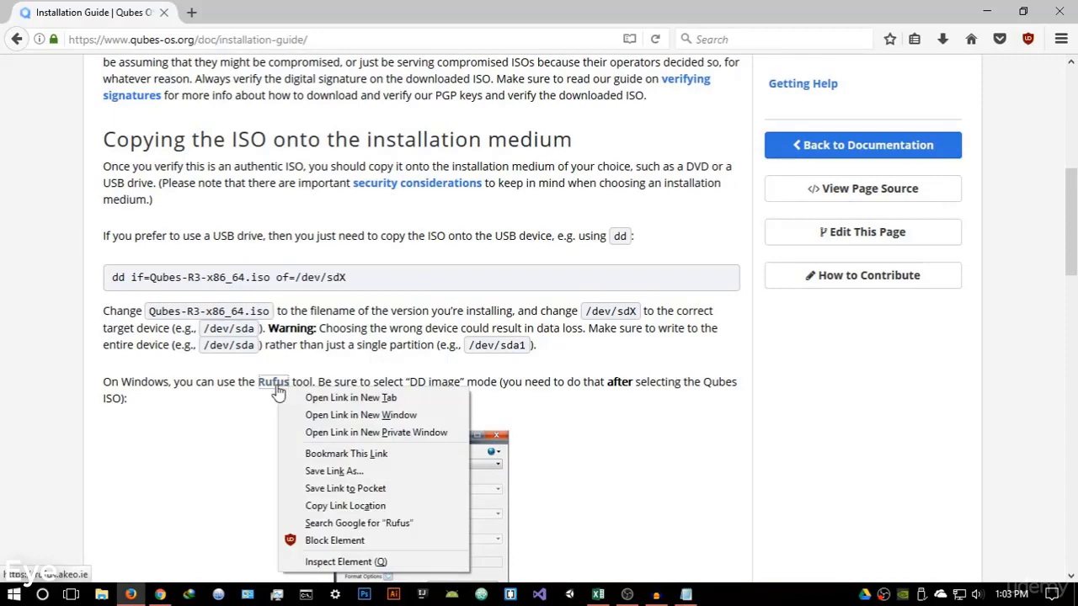
pyautogui.click(291, 396)
pyautogui.click(220, 14)
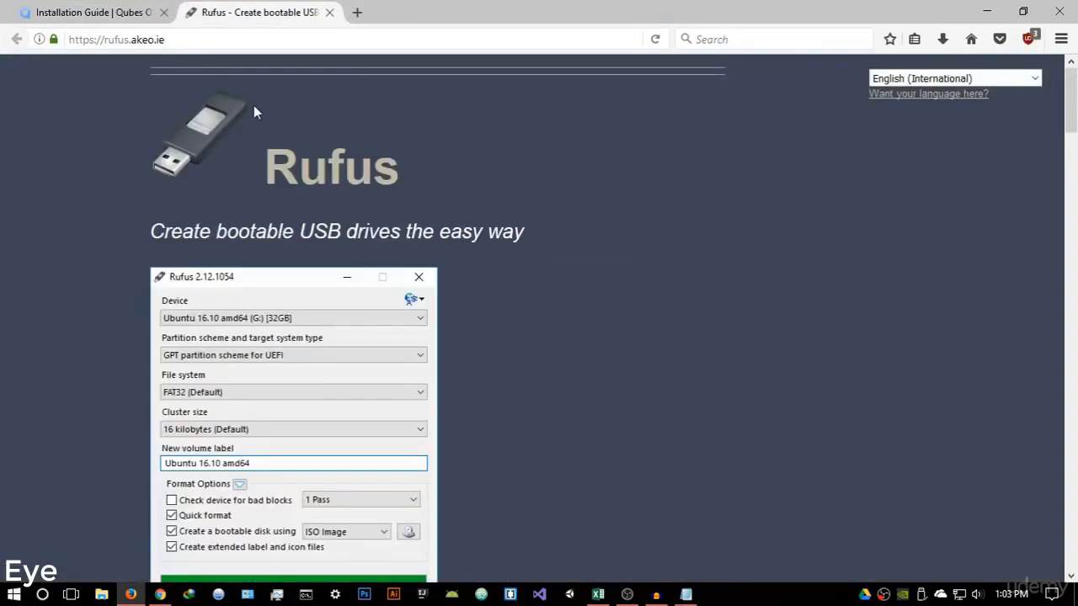
pyautogui.scroll(-2, 354, 220)
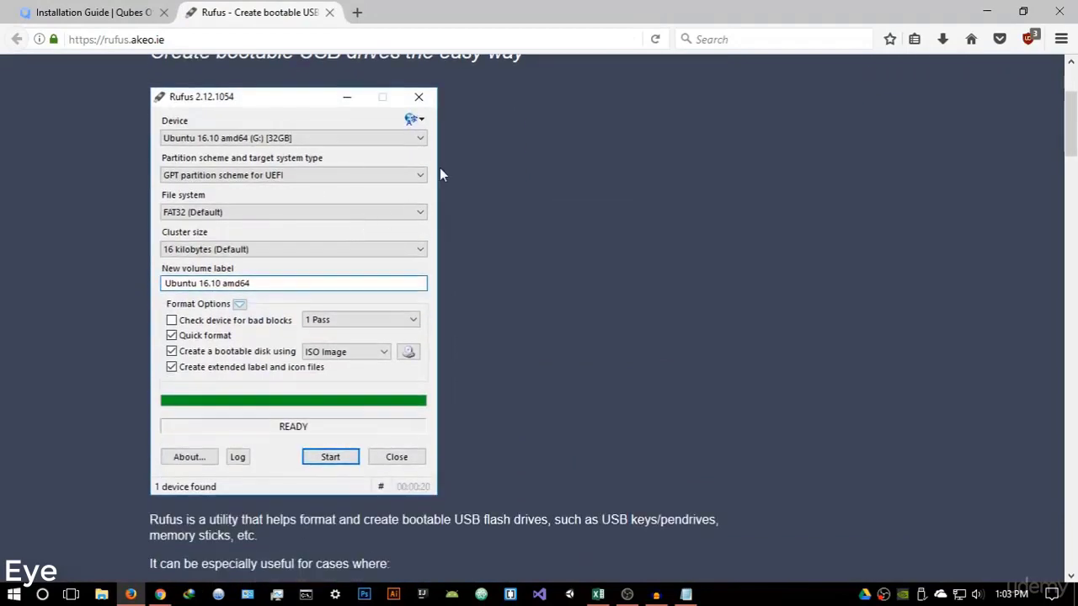
# Download the Rufus 2.15 executable from the Rufus website and save the file.
pyautogui.scroll(1, 278, 195)
pyautogui.scroll(-5, 493, 161)
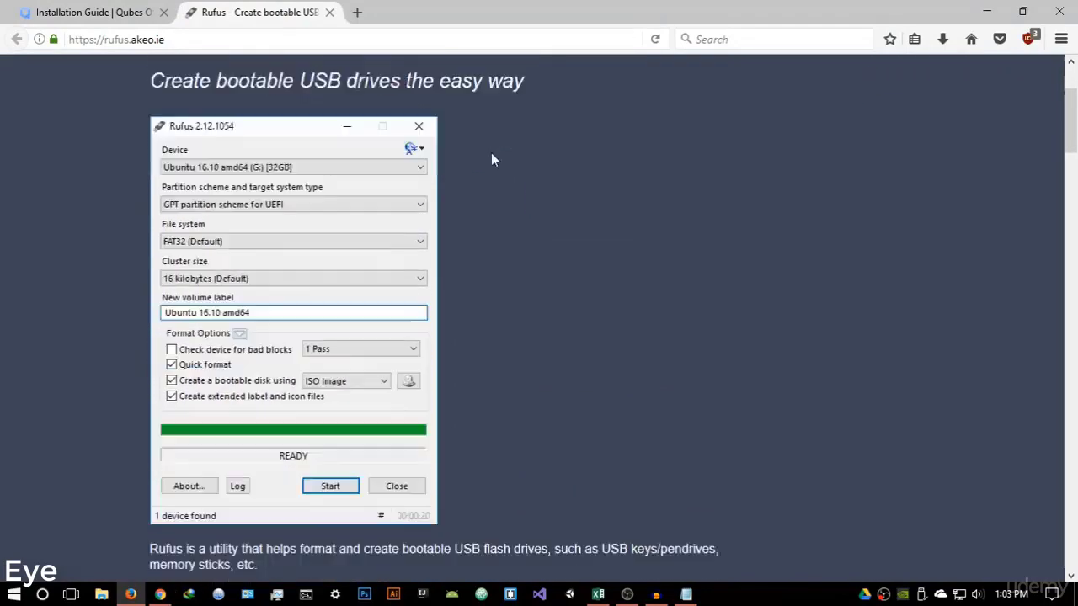
pyautogui.scroll(-5, 486, 210)
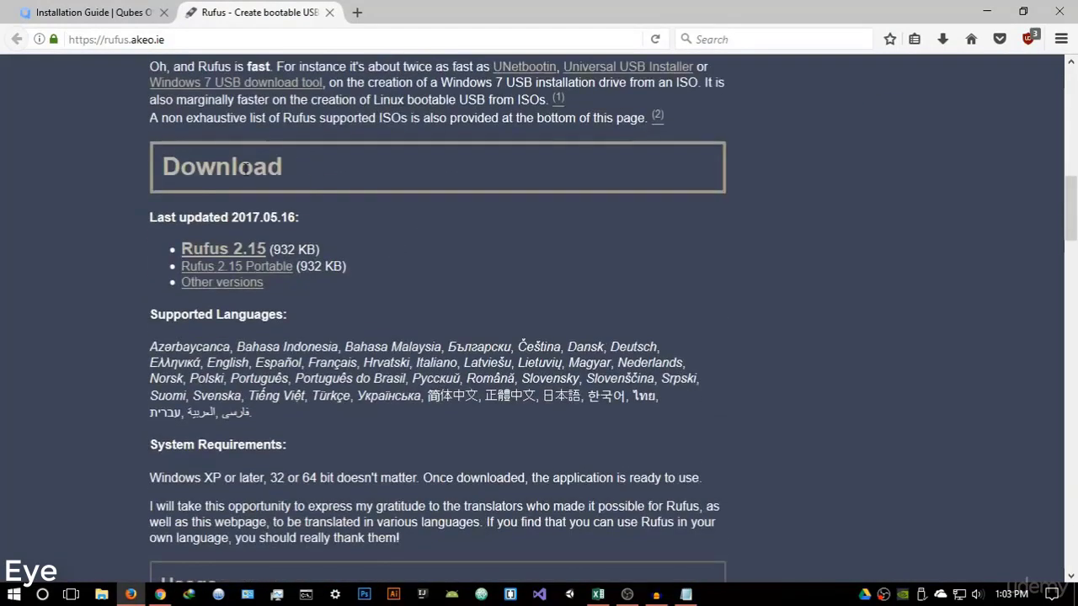
pyautogui.click(238, 252)
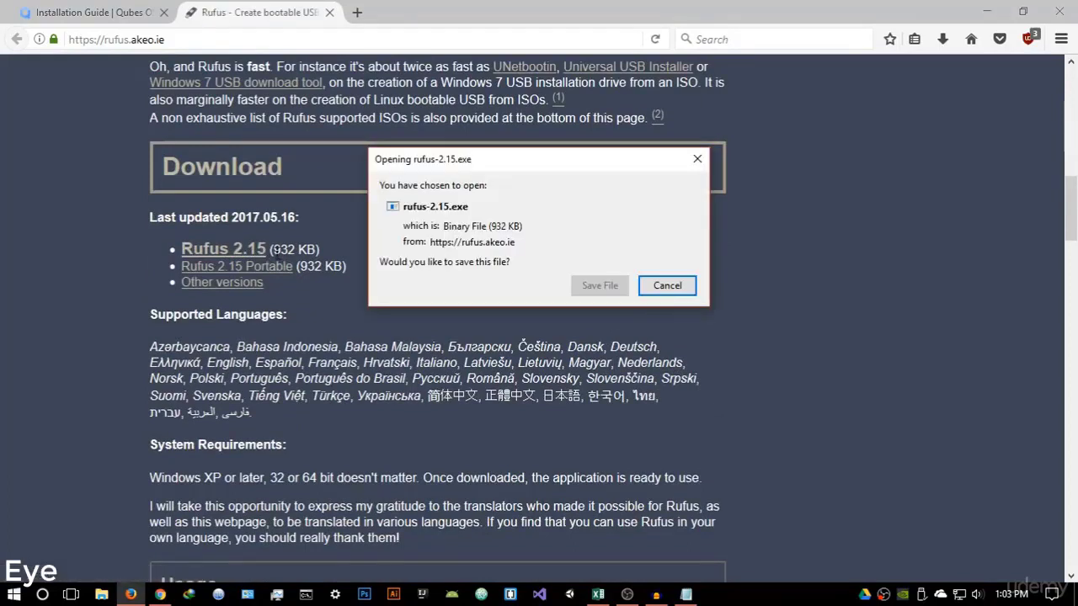
pyautogui.click(598, 286)
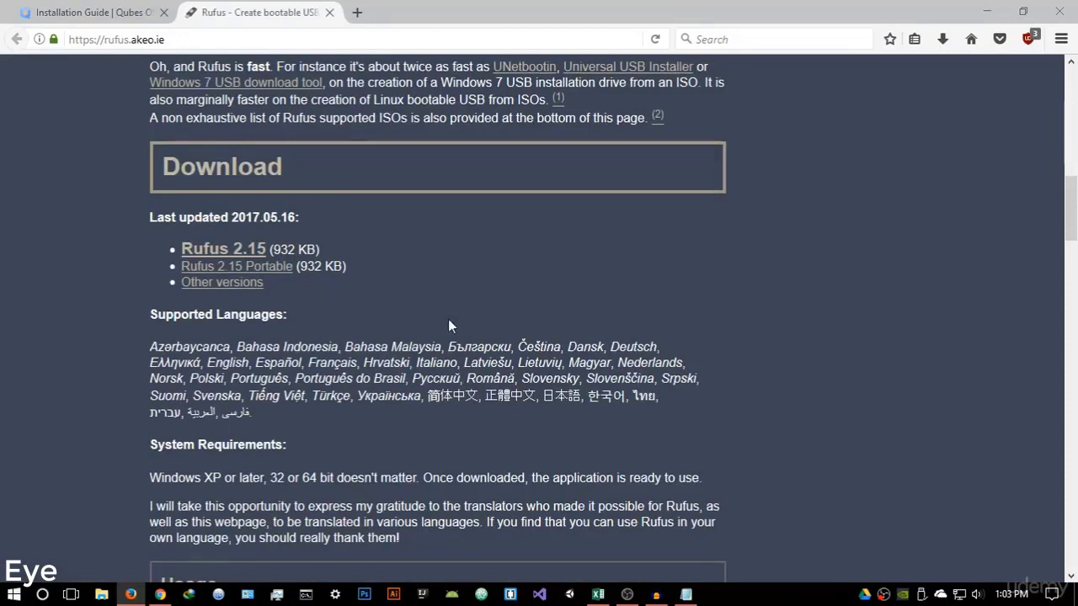
# Run the downloaded rufus-2.15.exe, decline its online update checks, and bring its window into clear view on the desktop.
pyautogui.click(942, 41)
pyautogui.click(493, 169)
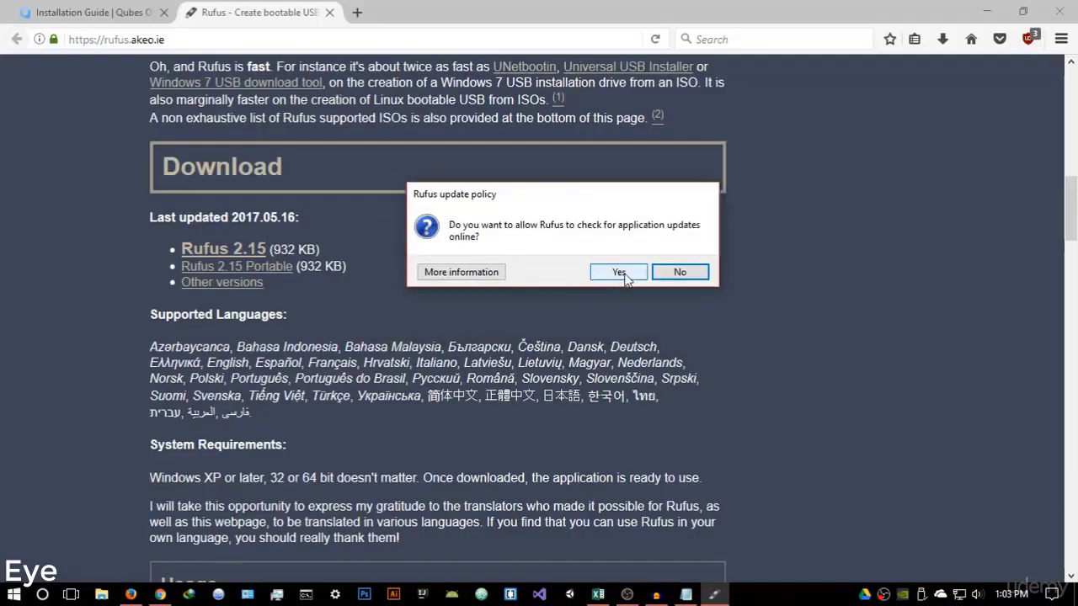
pyautogui.click(660, 275)
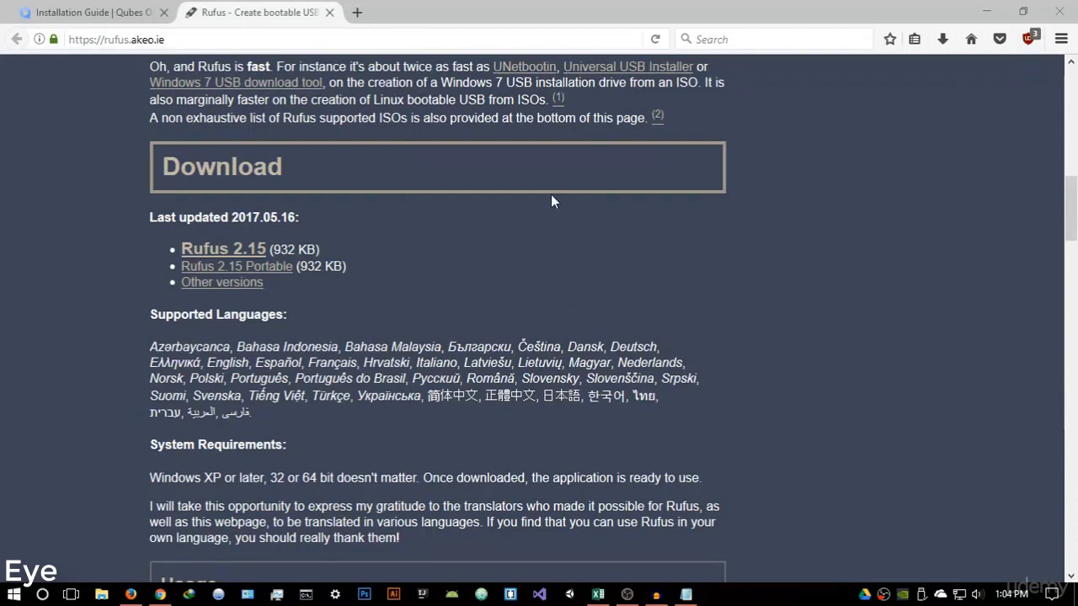
pyautogui.click(986, 11)
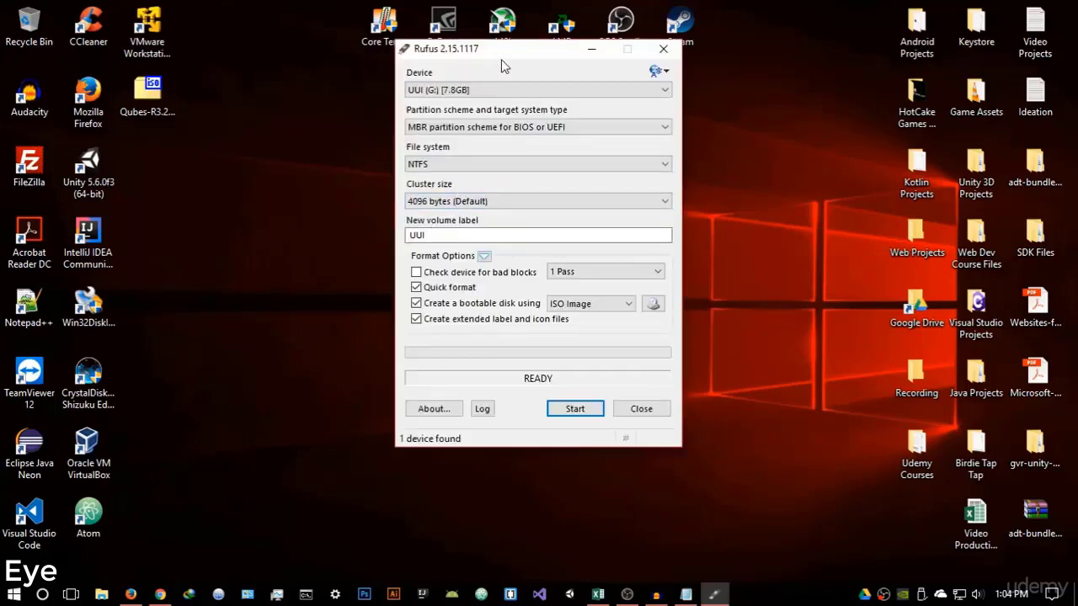
pyautogui.moveTo(501, 59); pyautogui.dragTo(533, 95)
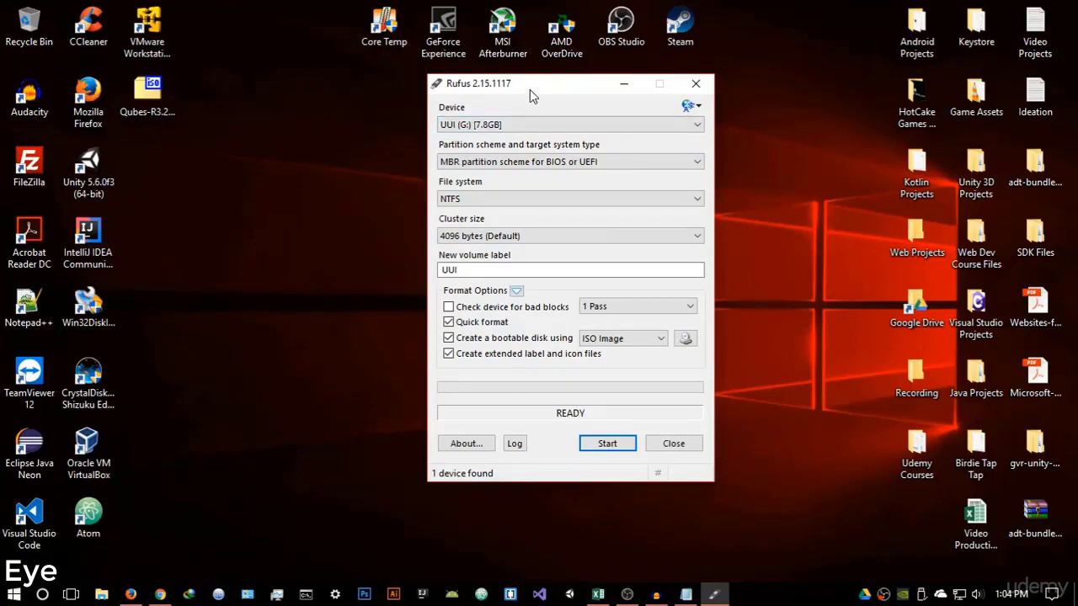
# Configure the UUI (G:) drive in Rufus with FAT32, a 4096-byte cluster size and the volume label Qubes.
pyautogui.click(531, 131)
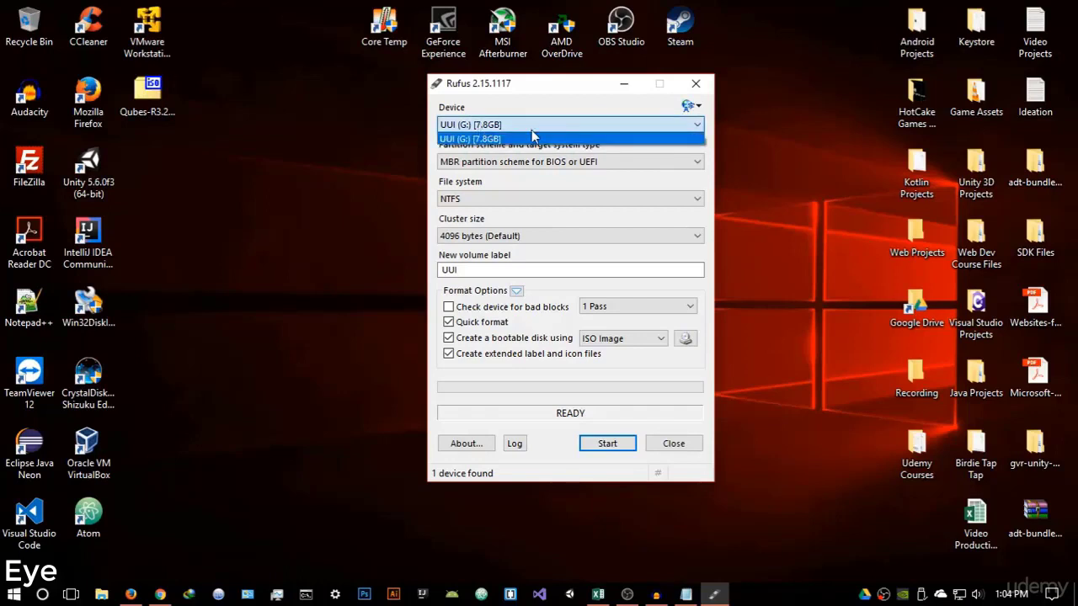
pyautogui.click(481, 138)
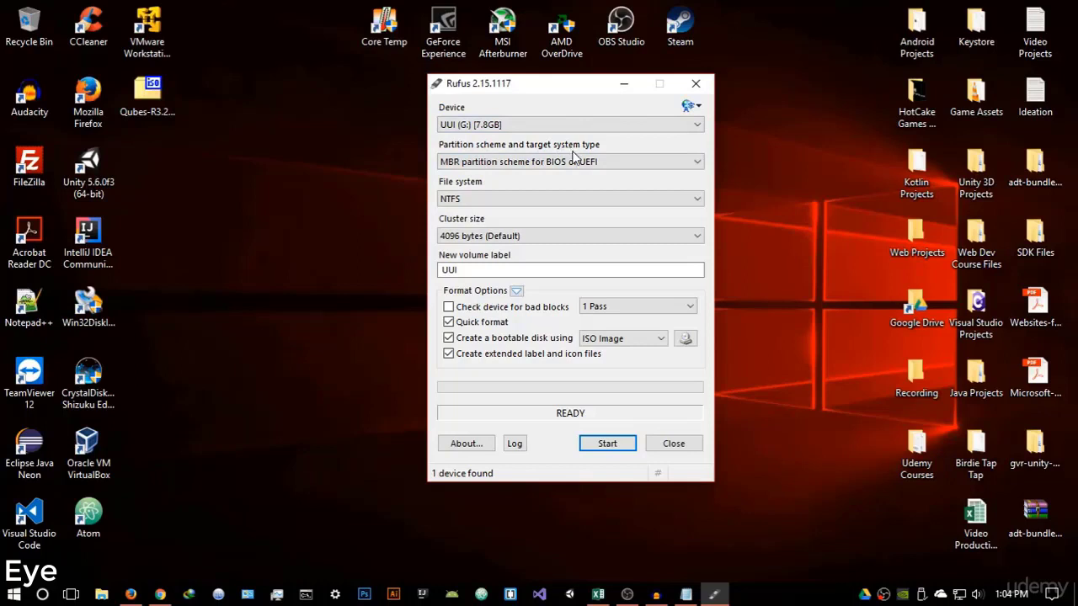
pyautogui.click(518, 204)
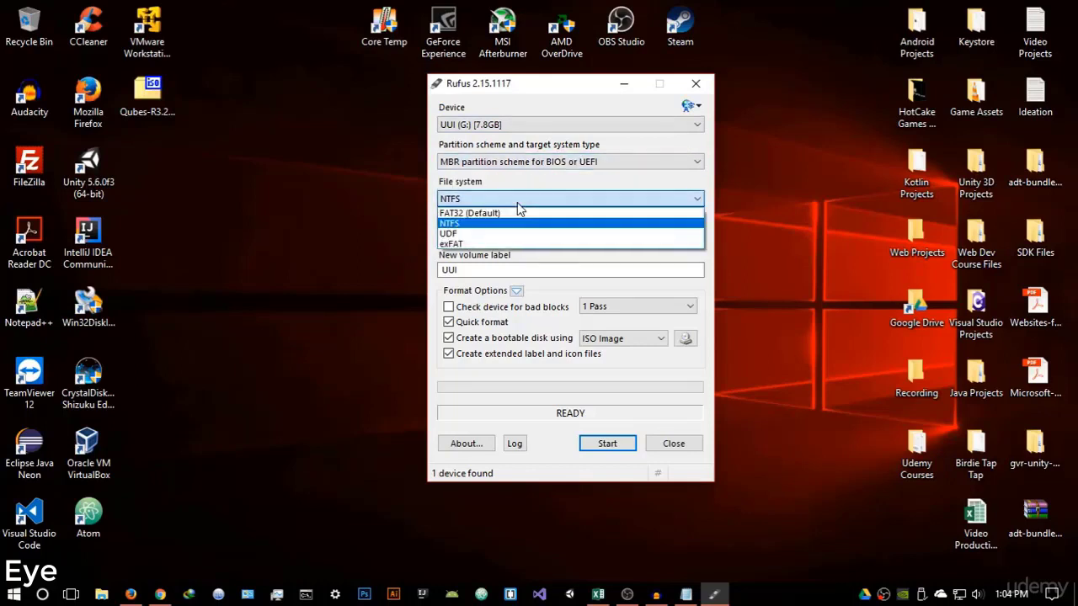
pyautogui.click(475, 215)
pyautogui.click(473, 235)
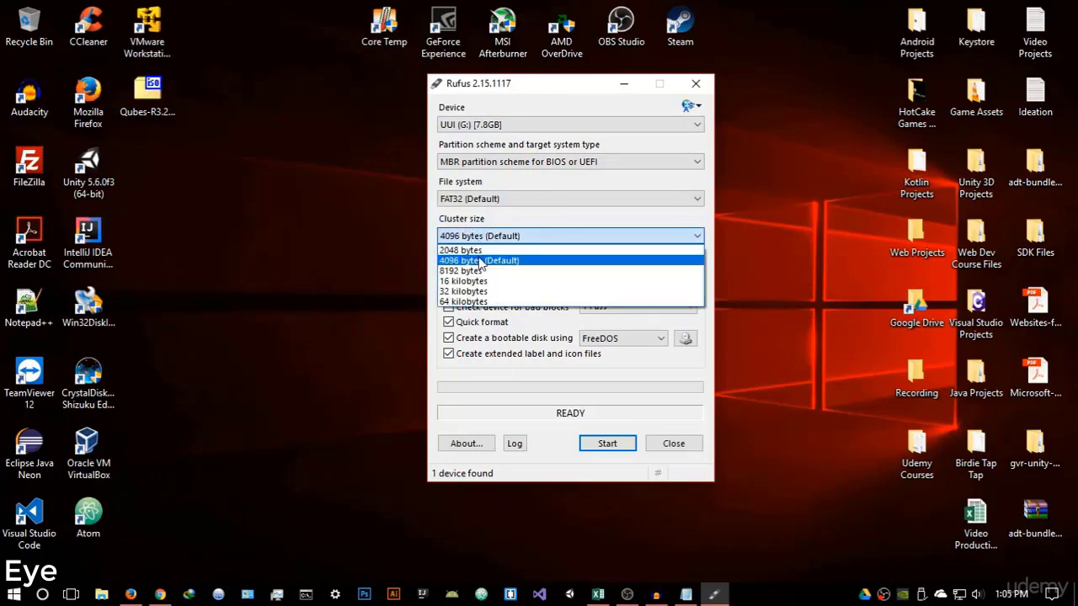
pyautogui.click(482, 261)
pyautogui.click(495, 269)
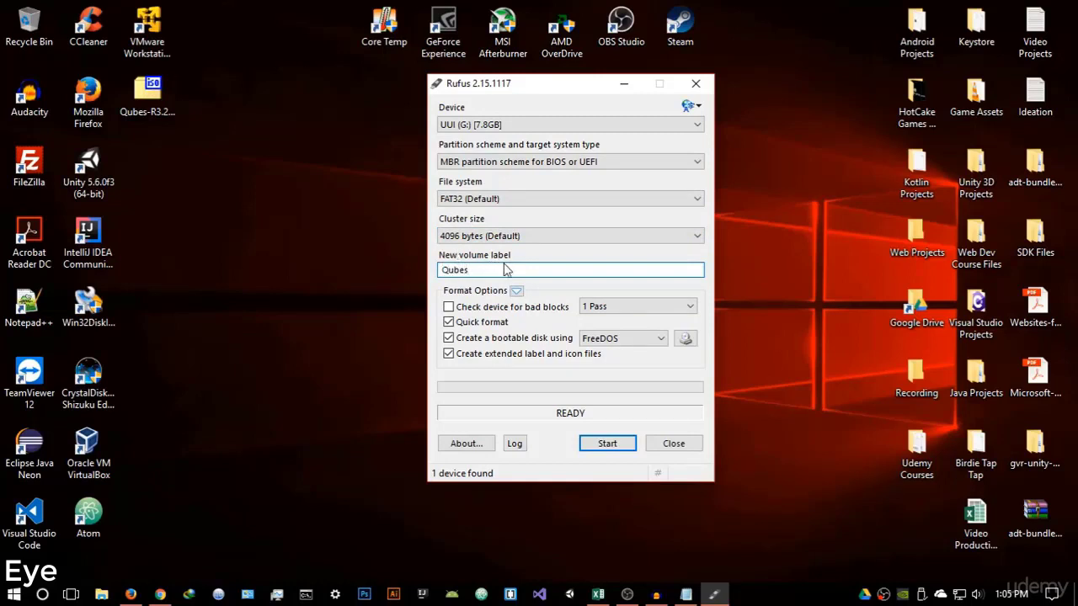
# Set the bootable disk source to ISO Image, load Qubes-R3.2-x86_64 from the Desktop, and close Rufus without starting.
pyautogui.click(653, 337)
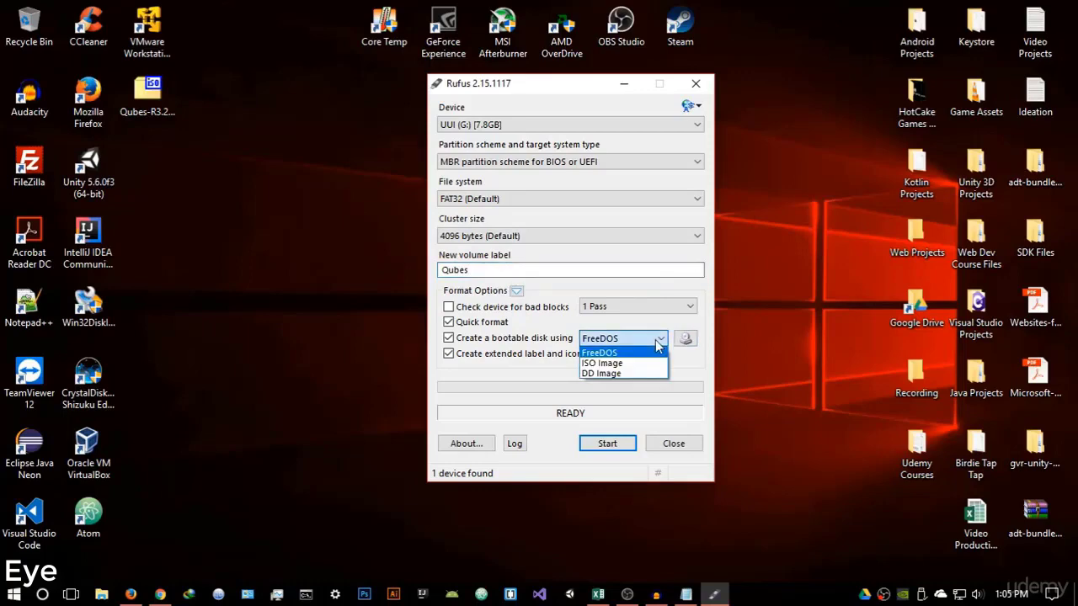
pyautogui.click(602, 364)
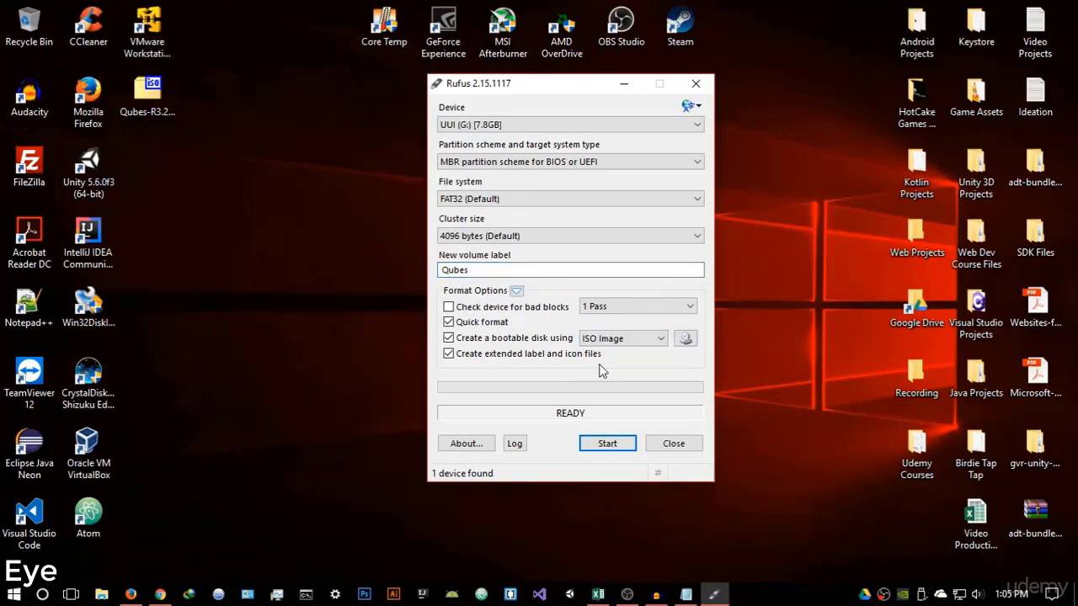
pyautogui.click(685, 337)
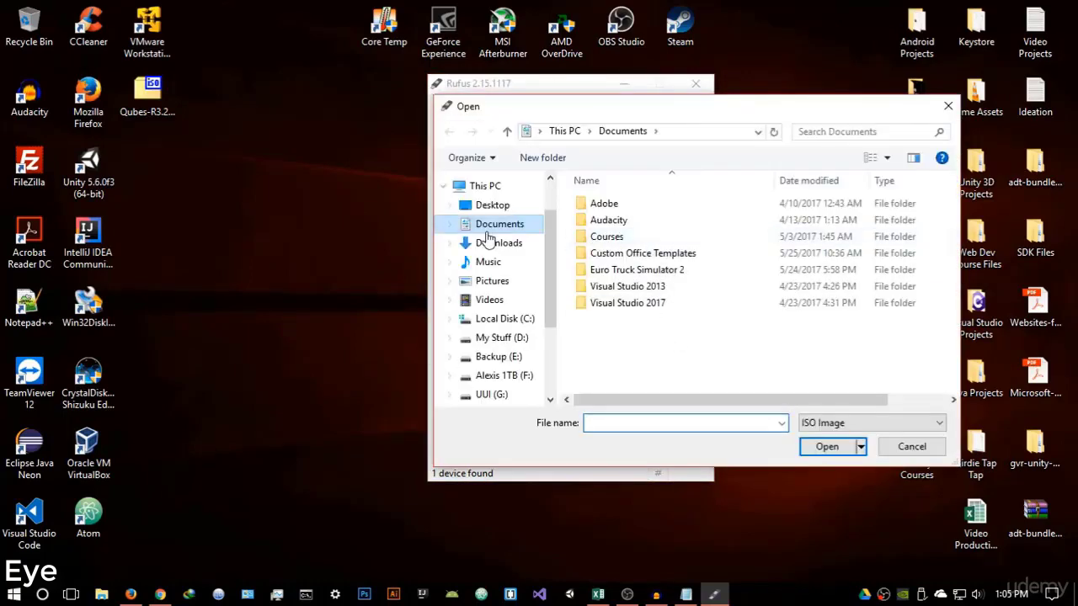
pyautogui.click(497, 208)
pyautogui.scroll(-3, 617, 266)
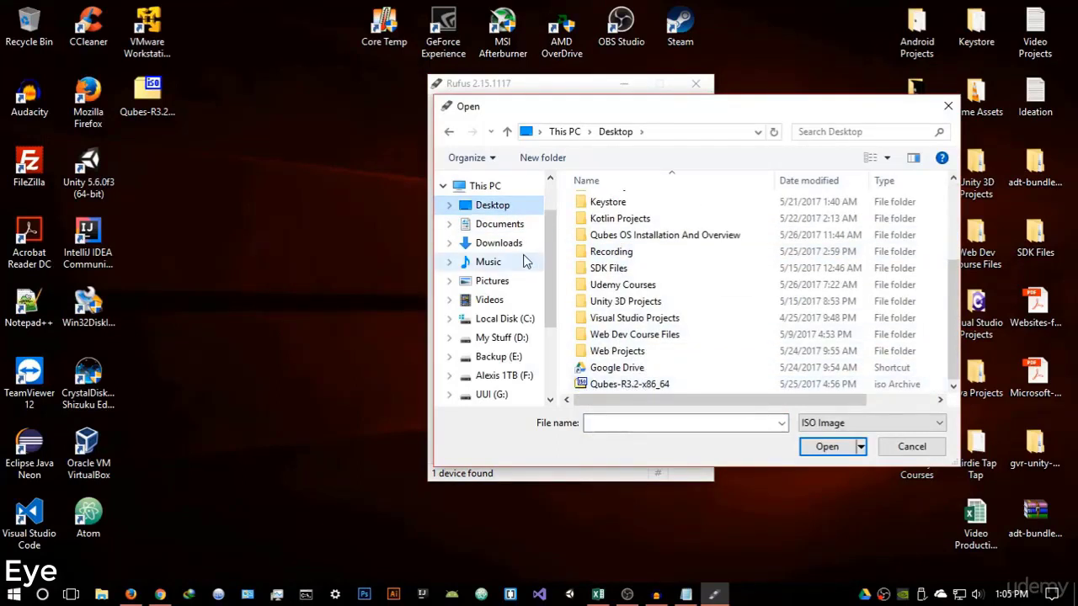
pyautogui.click(650, 389)
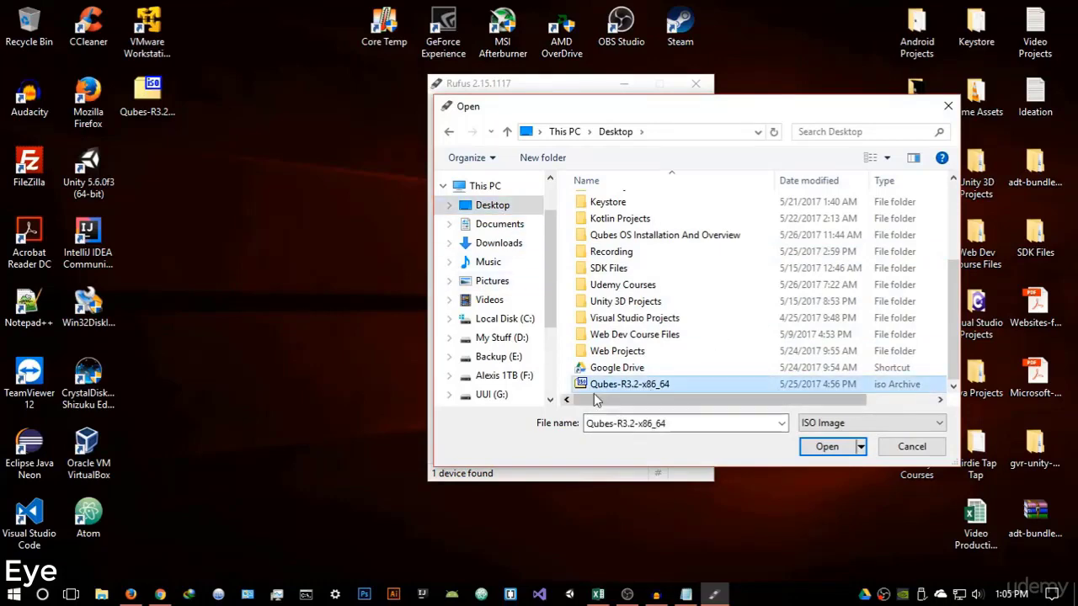
pyautogui.click(828, 448)
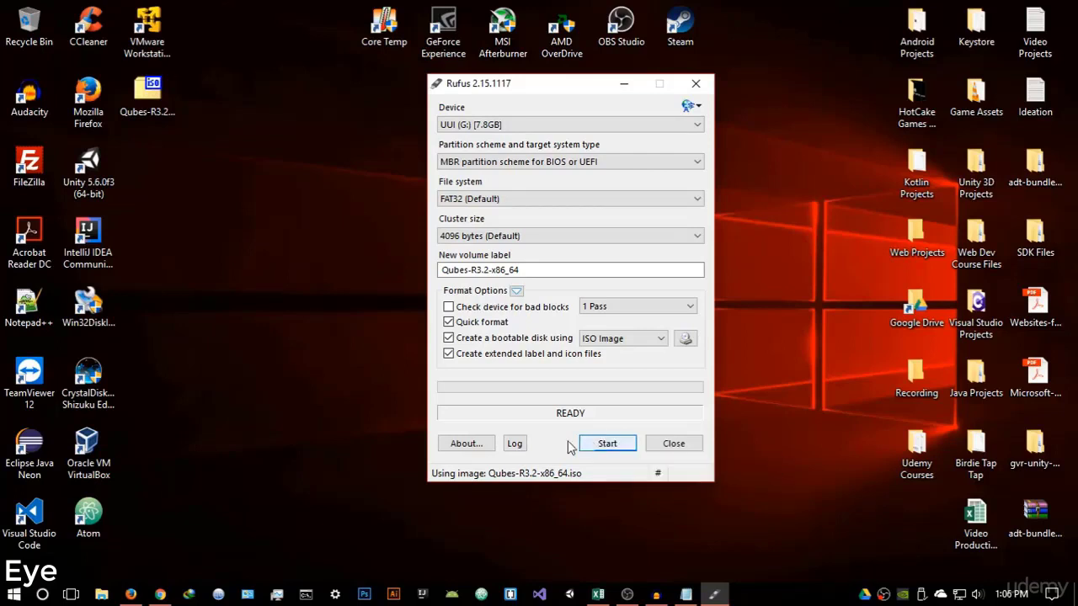
pyautogui.click(667, 444)
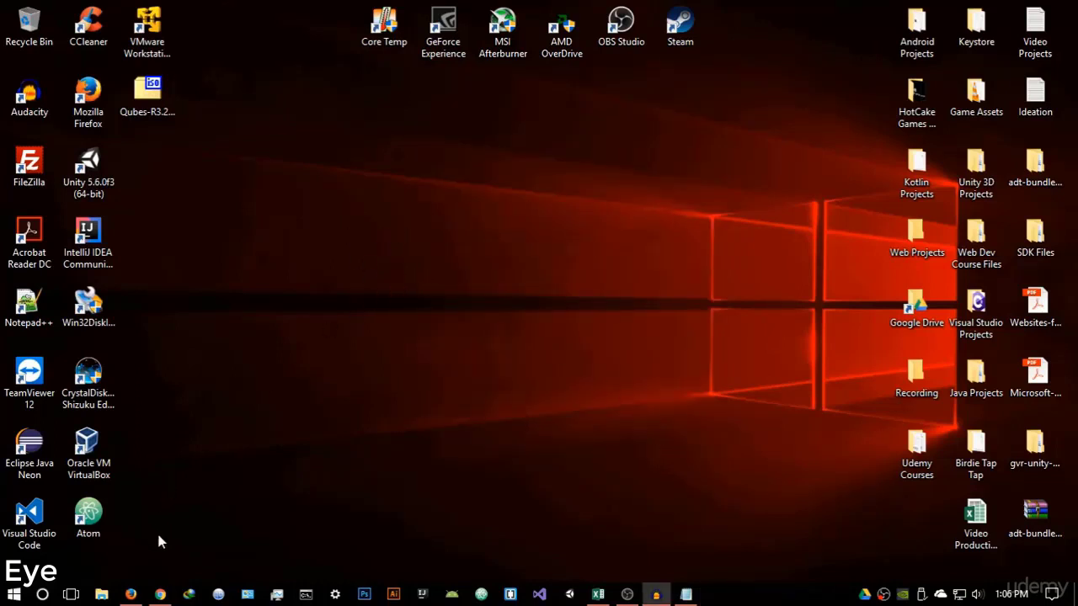
# Switch to Firefox, search for "vmware" in a new tab and open the official VMware website.
pyautogui.click(131, 593)
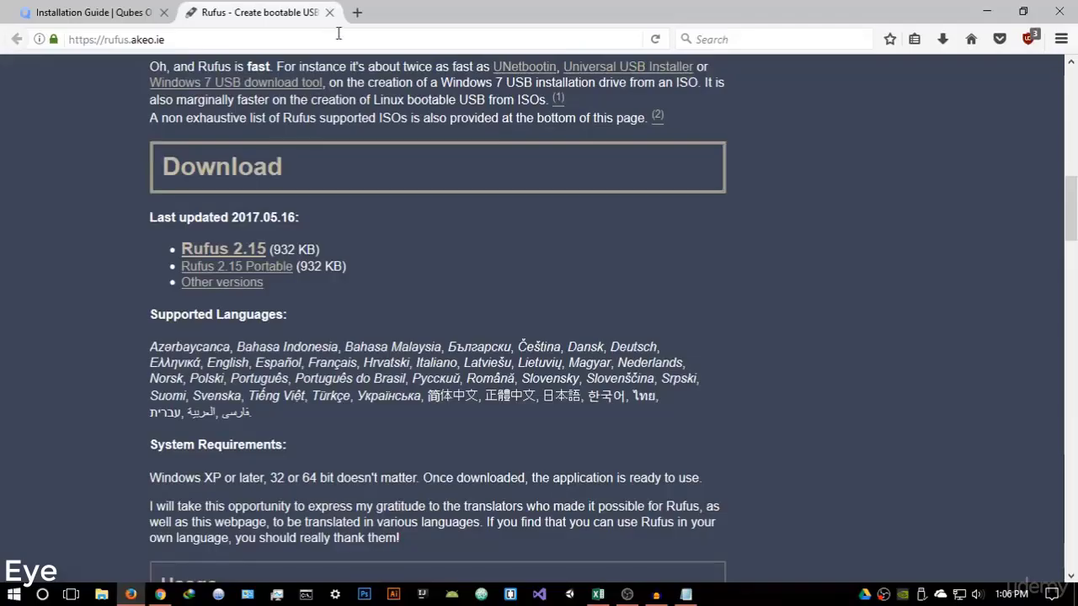
pyautogui.click(348, 13)
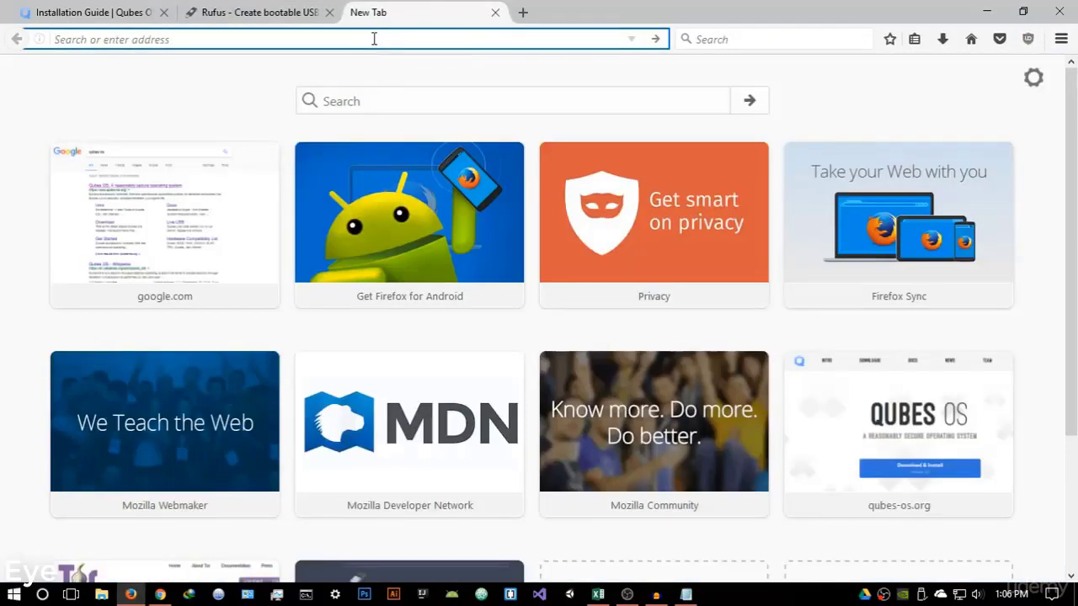
pyautogui.write('vmware')
pyautogui.press('Return')
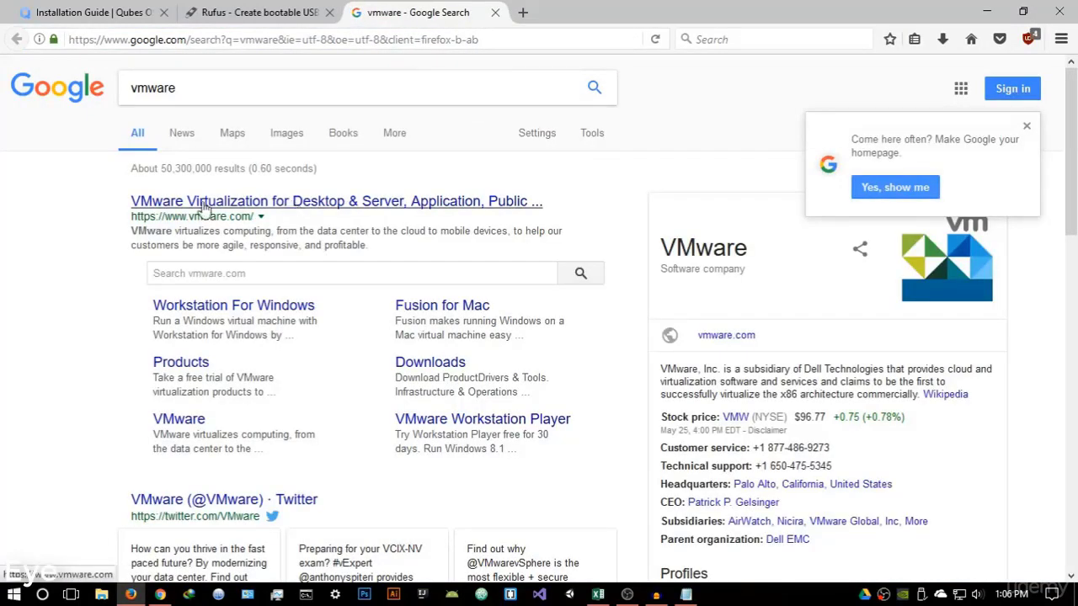
pyautogui.click(235, 210)
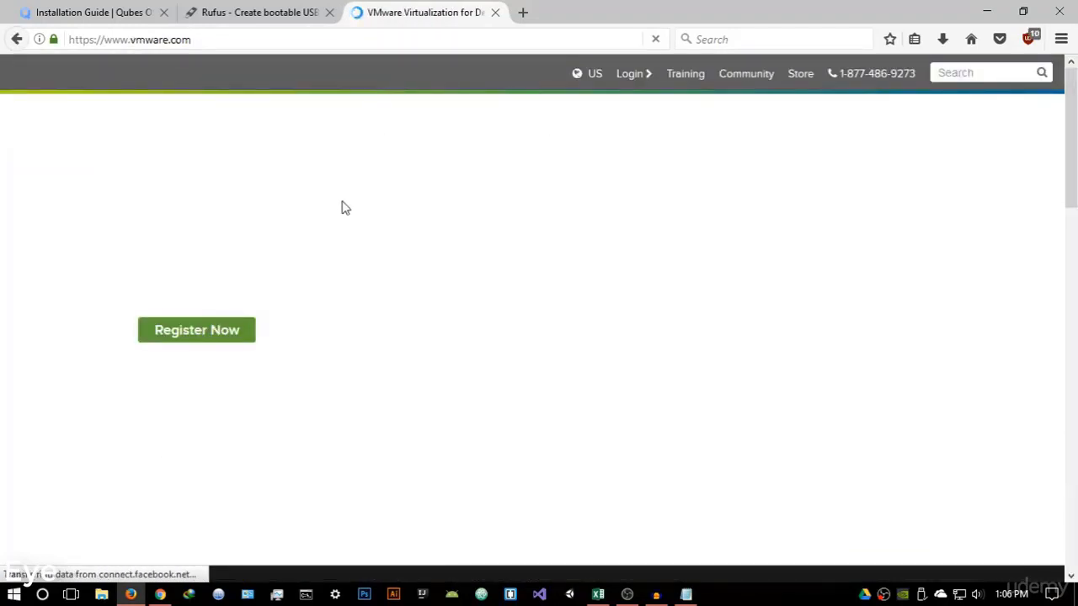
# View the Workstation Player download page on the VMware site, and close its tab and minimise Firefox.
pyautogui.scroll(-3, 561, 151)
pyautogui.scroll(3, 561, 153)
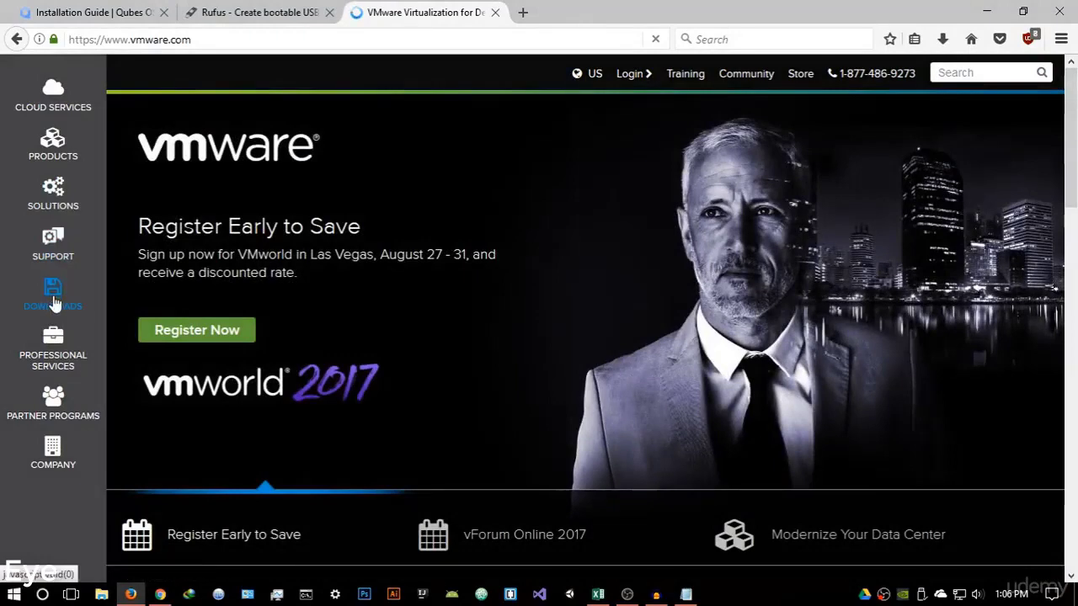
pyautogui.click(53, 296)
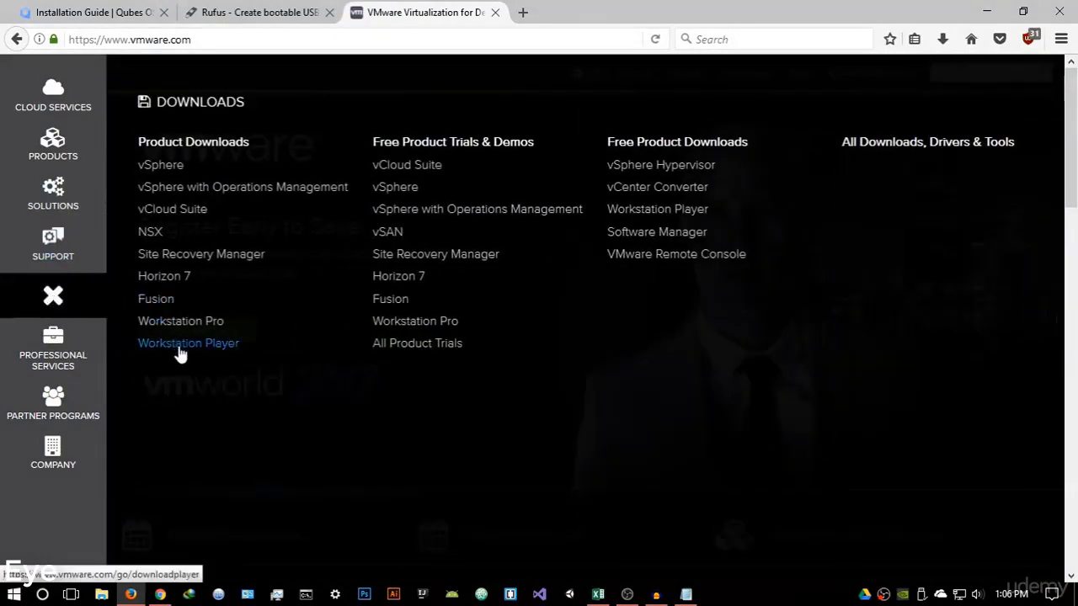
pyautogui.click(180, 352)
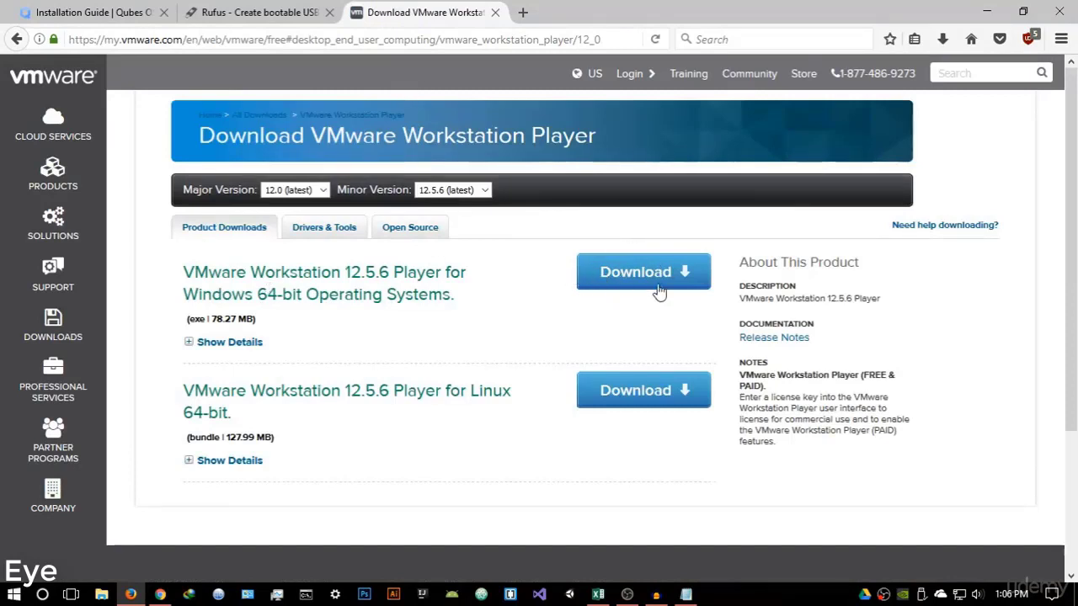
pyautogui.click(495, 13)
pyautogui.click(986, 11)
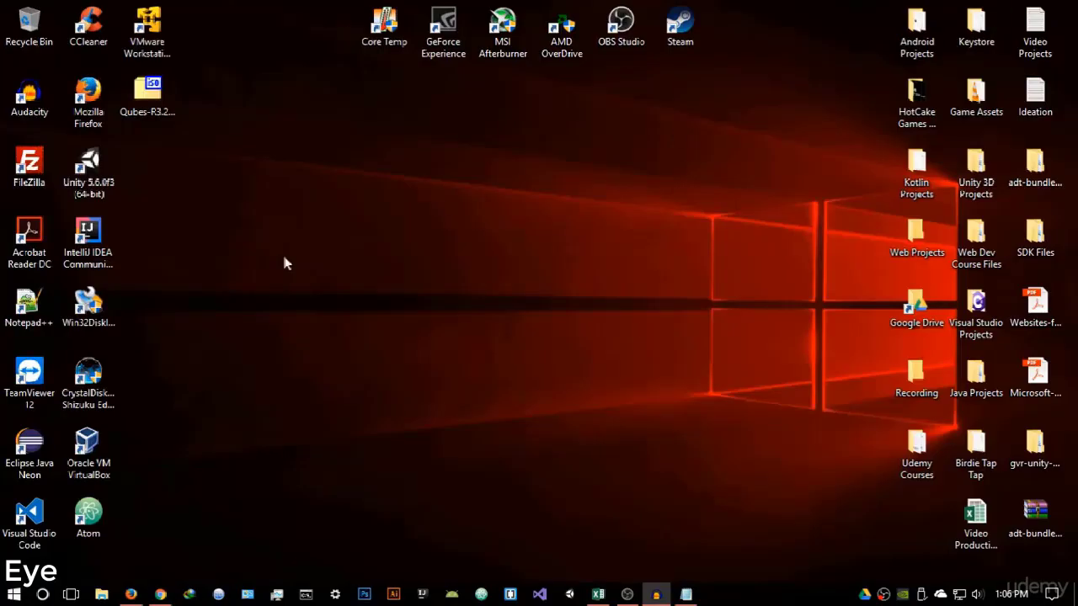
# Launch VMware Workstation 12 Player from the desktop, and widen and reposition its window.
pyautogui.doubleClick(146, 74)
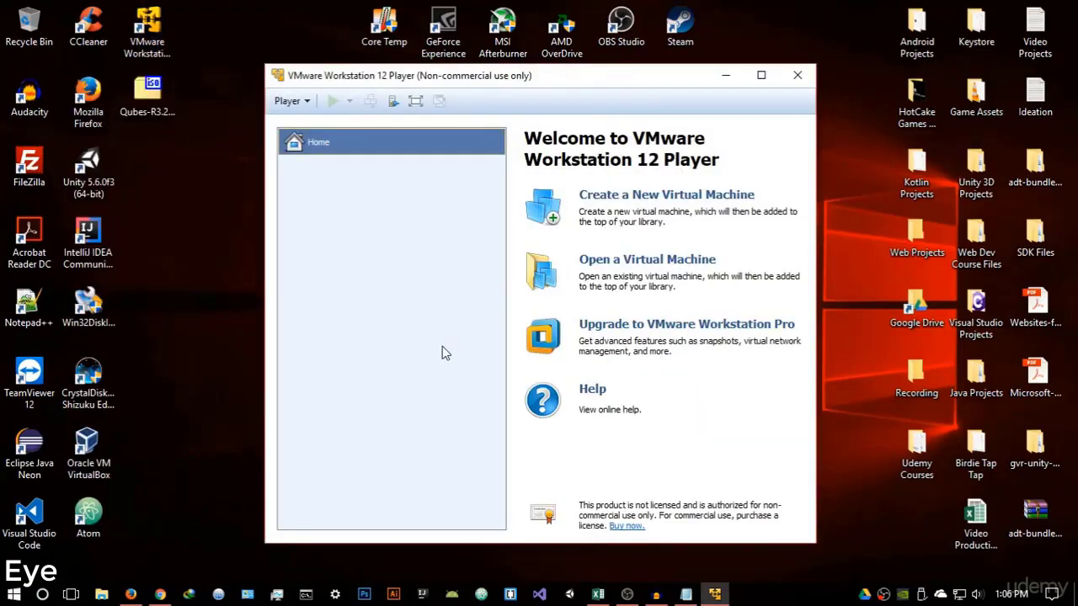
pyautogui.moveTo(816, 331); pyautogui.dragTo(884, 331)
pyautogui.moveTo(690, 75); pyautogui.dragTo(679, 55)
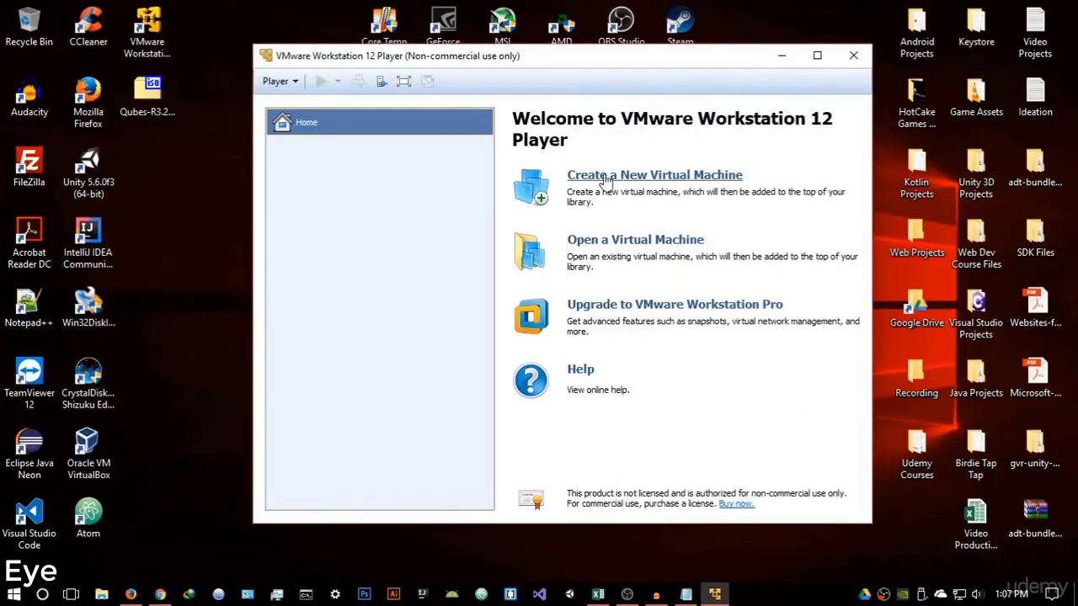
# Start creating a new virtual machine and use Qubes-R3.2-x86_64.iso from the Desktop as the installer disc image.
pyautogui.click(660, 176)
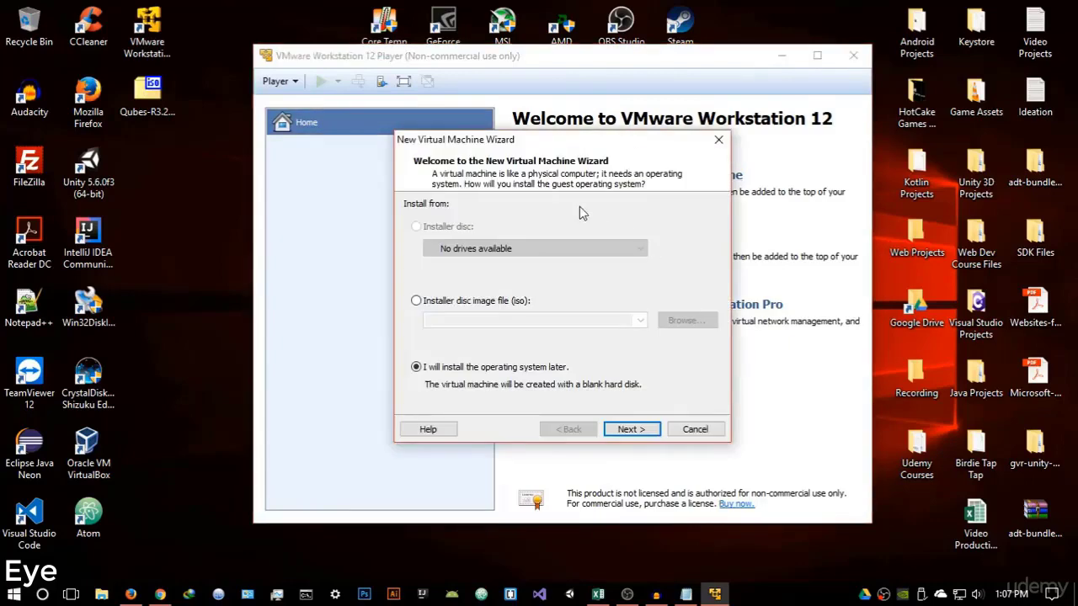
pyautogui.moveTo(592, 139); pyautogui.dragTo(644, 121)
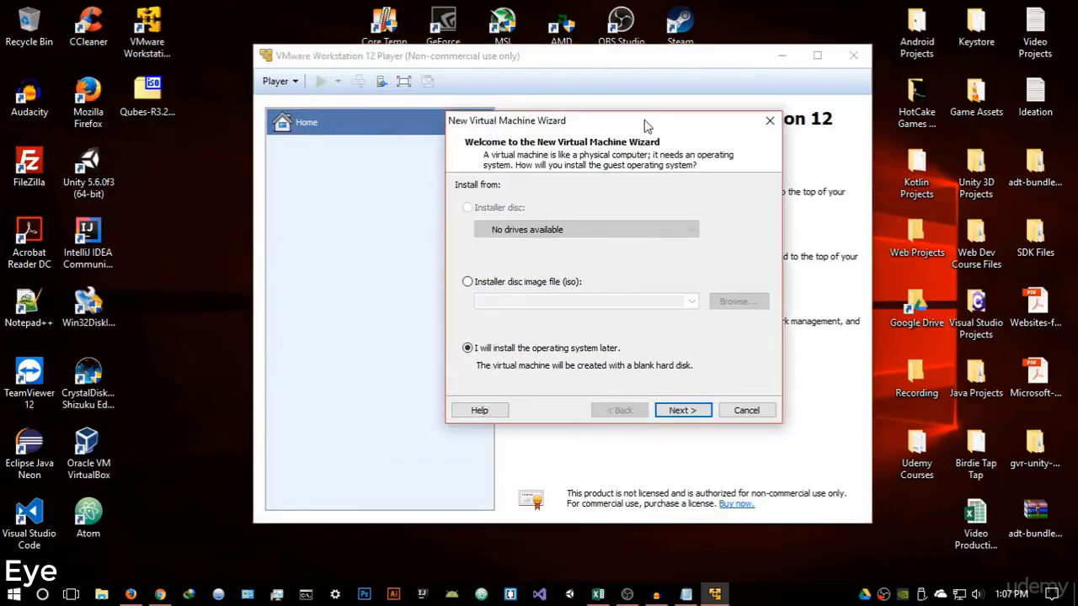
pyautogui.click(478, 286)
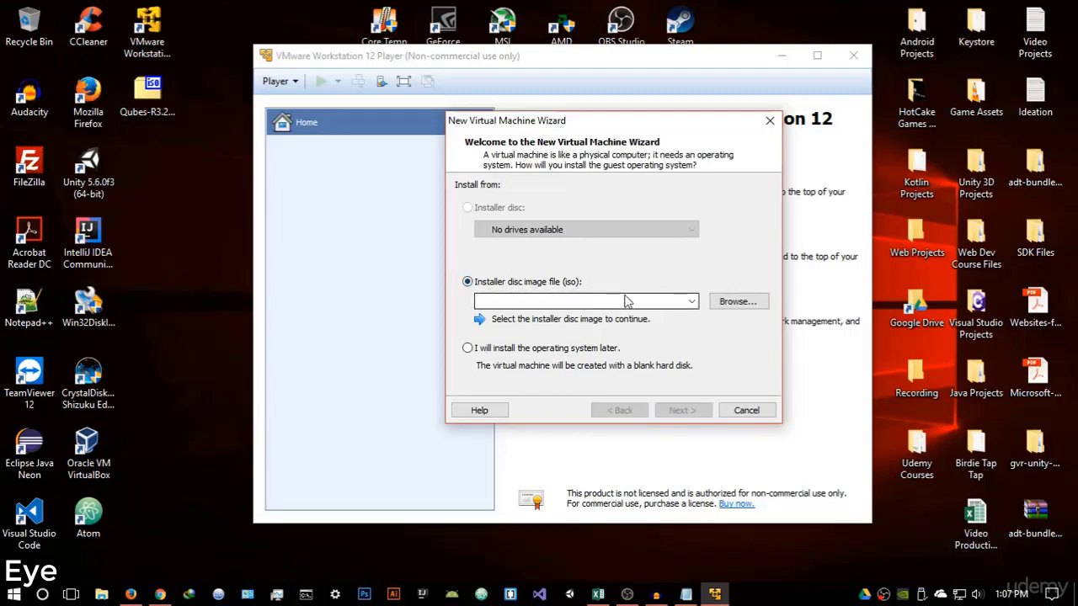
pyautogui.click(724, 302)
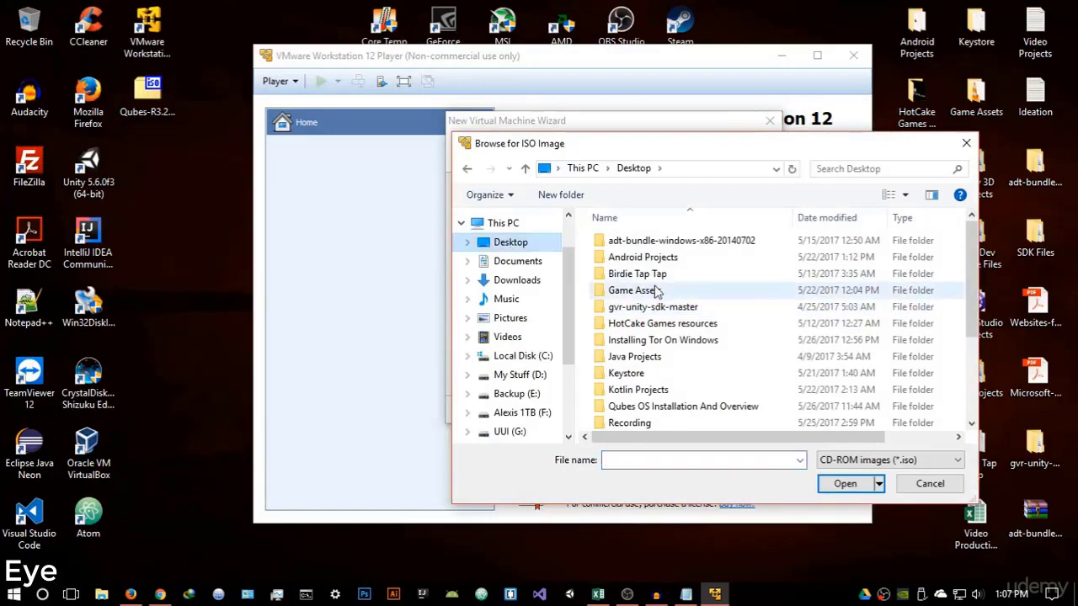
pyautogui.scroll(-3, 665, 294)
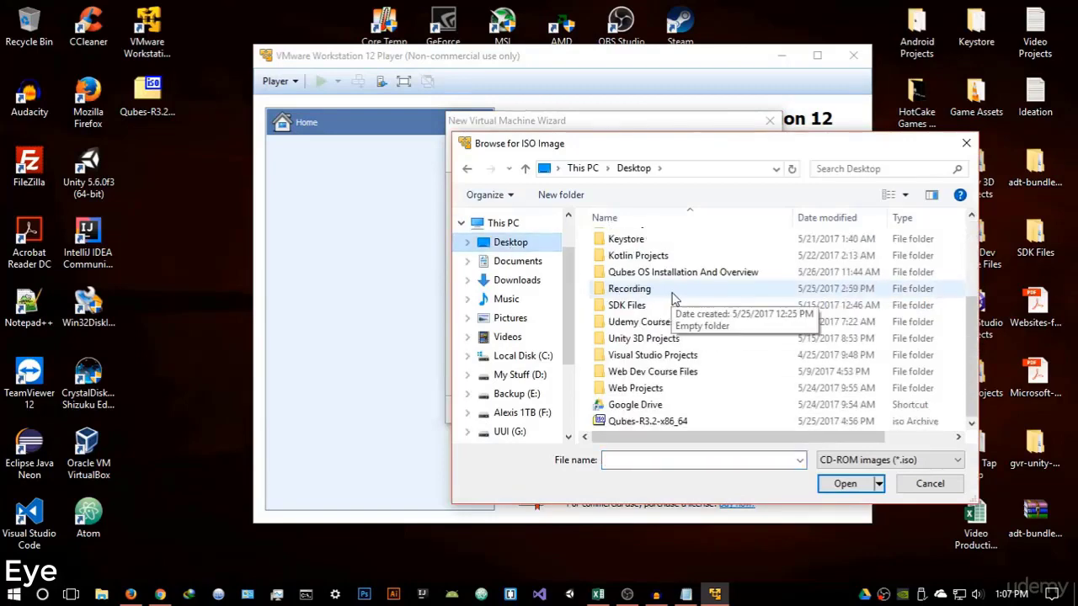
pyautogui.click(665, 421)
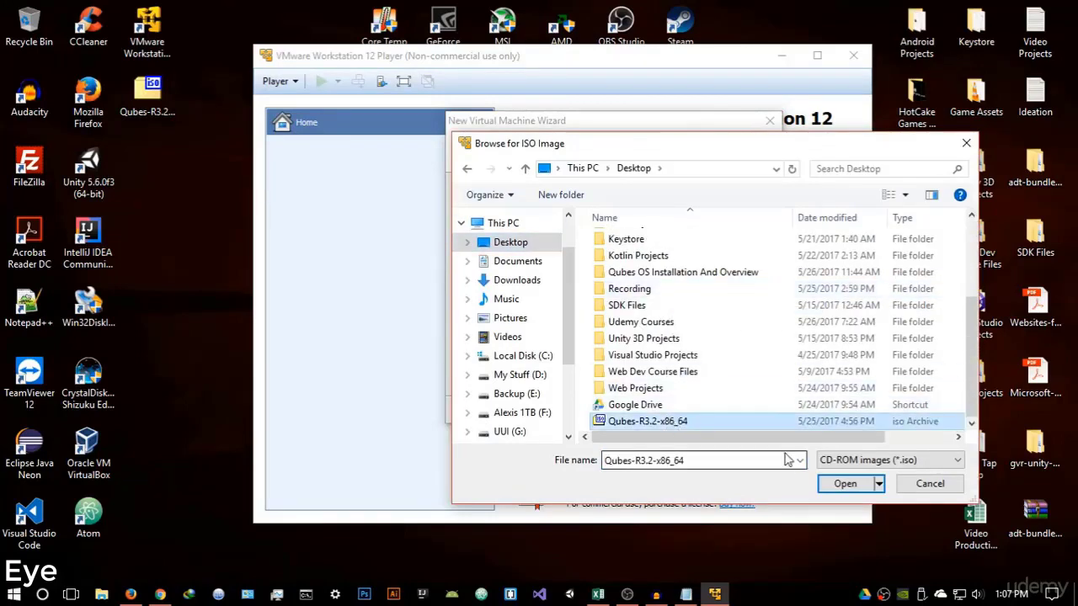
pyautogui.click(844, 484)
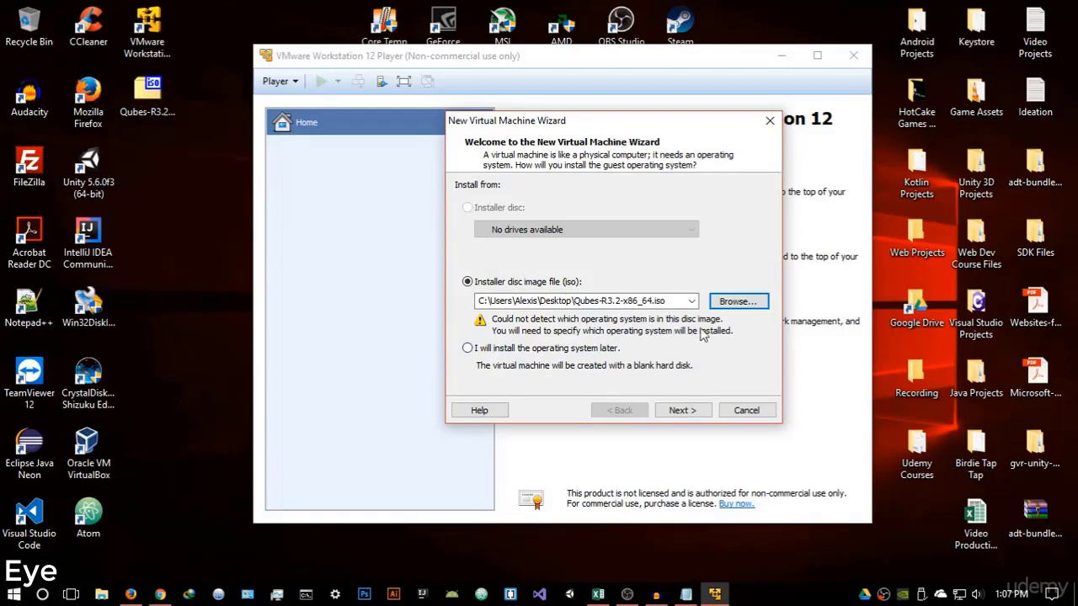
pyautogui.click(683, 411)
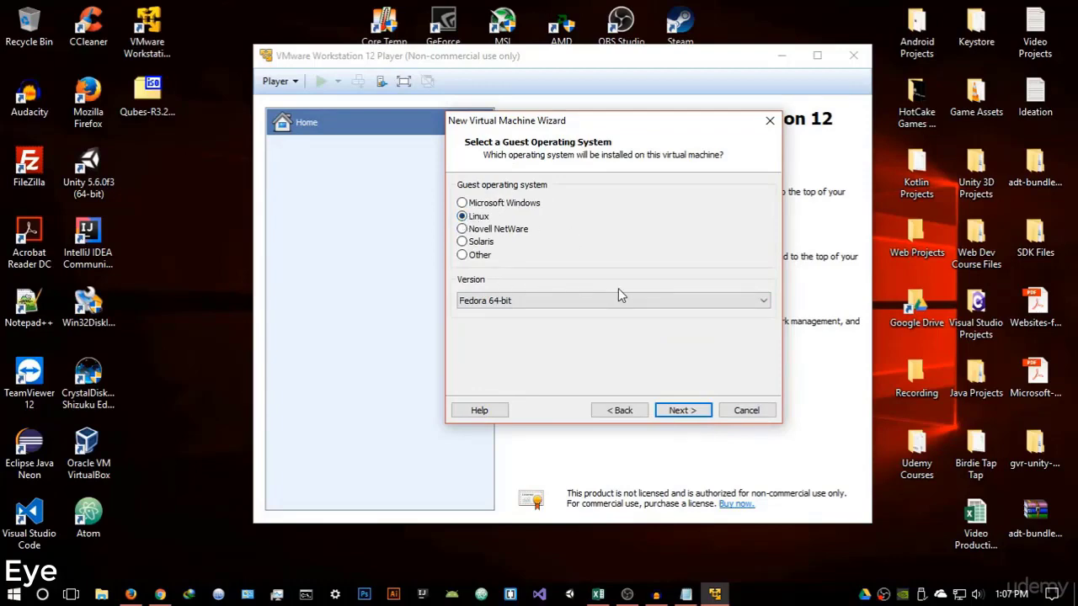
# Choose Fedora 64-bit as the Linux guest operating system version and continue to naming the machine.
pyautogui.click(472, 308)
pyautogui.scroll(2, 484, 50)
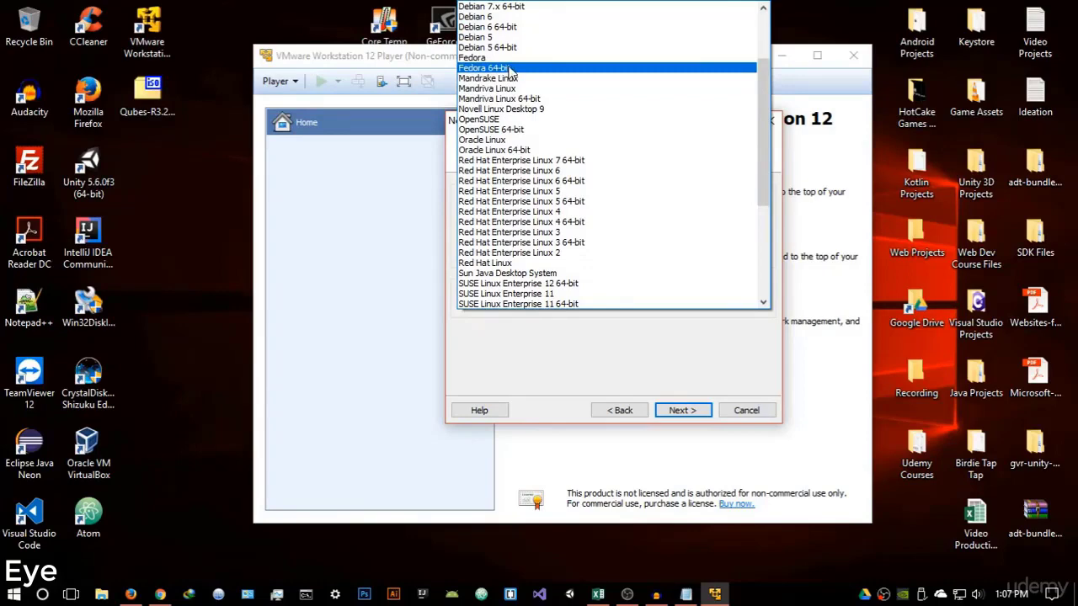
pyautogui.click(510, 69)
pyautogui.click(564, 305)
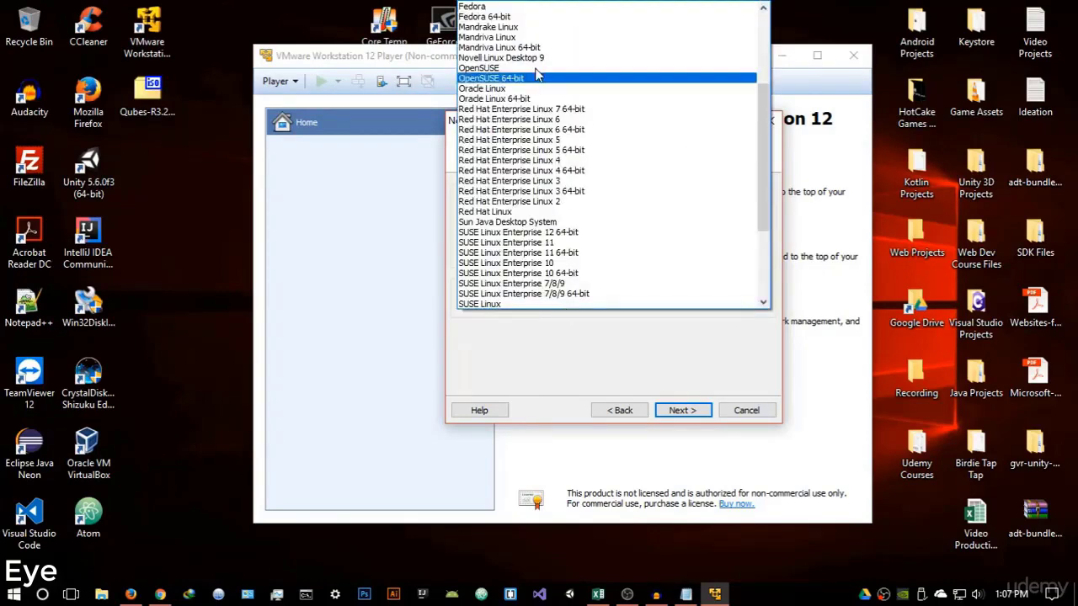
pyautogui.click(536, 18)
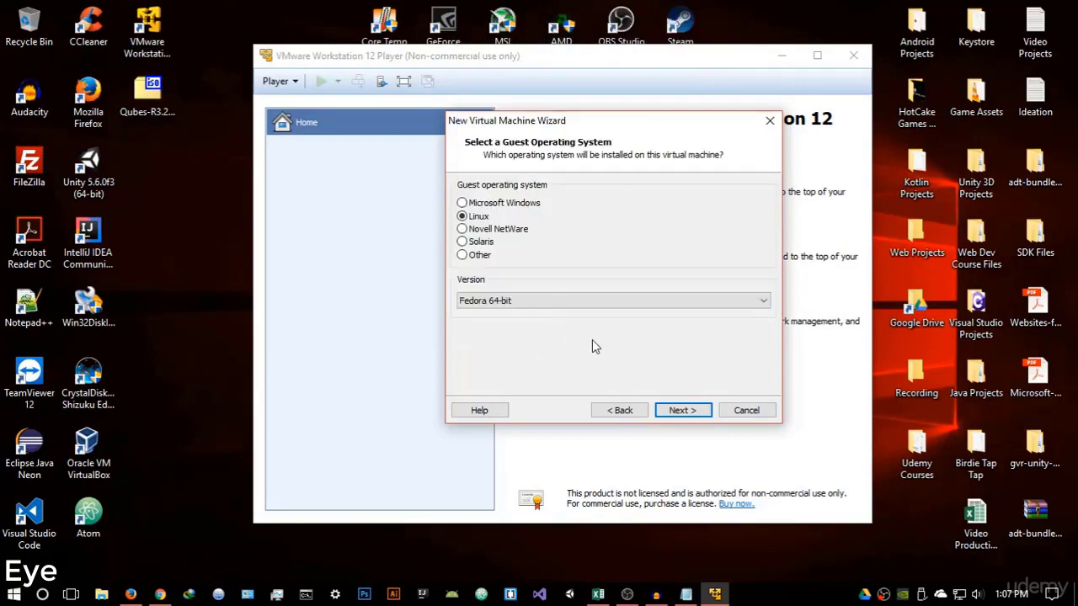
pyautogui.click(681, 410)
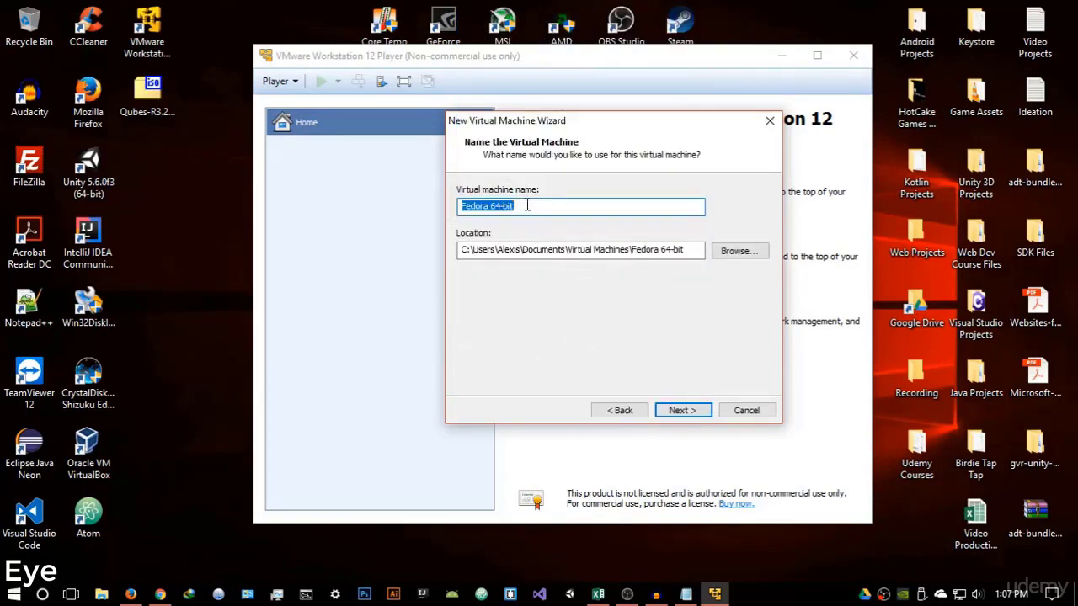
# Name the virtual machine Qubes OS and store it in the Virtual OS folder on the My Stuff (D:) drive.
pyautogui.press('BackSpace')
pyautogui.write('Qubes OS')
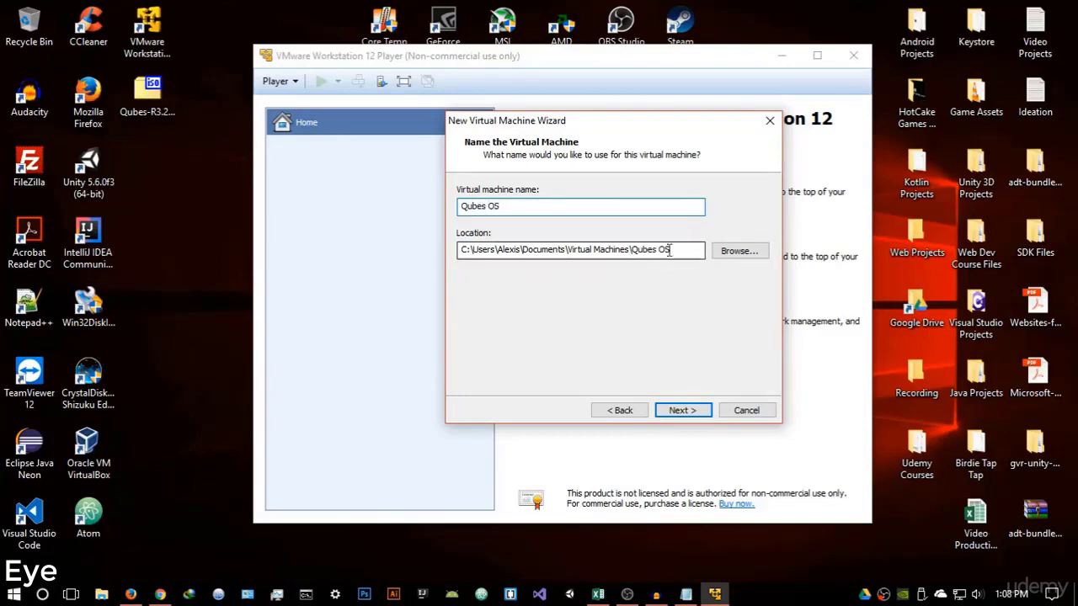
pyautogui.click(739, 251)
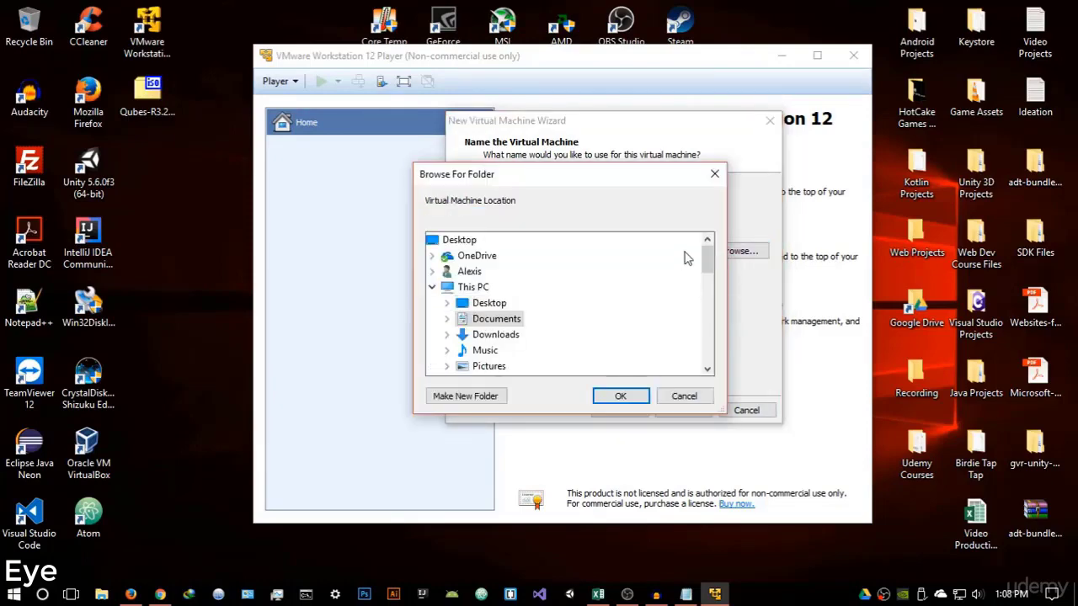
pyautogui.scroll(-3, 568, 271)
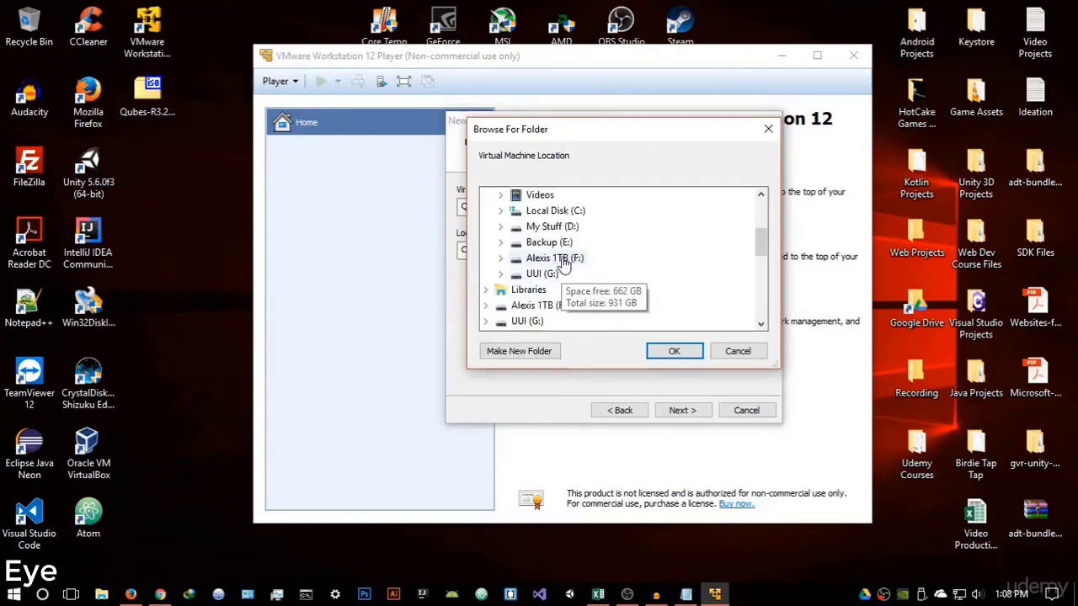
pyautogui.doubleClick(551, 227)
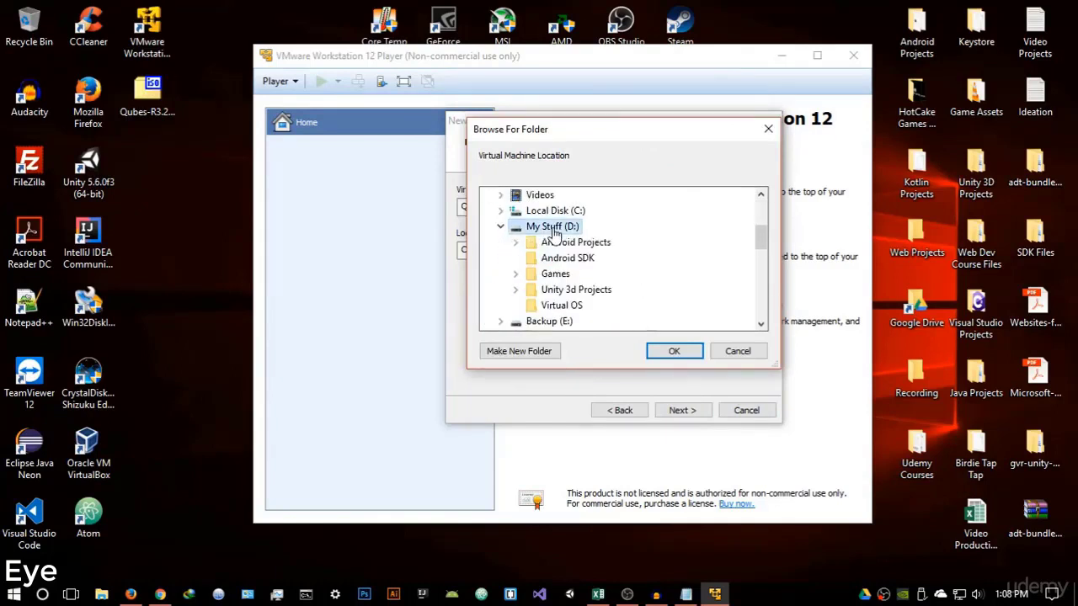
pyautogui.click(566, 307)
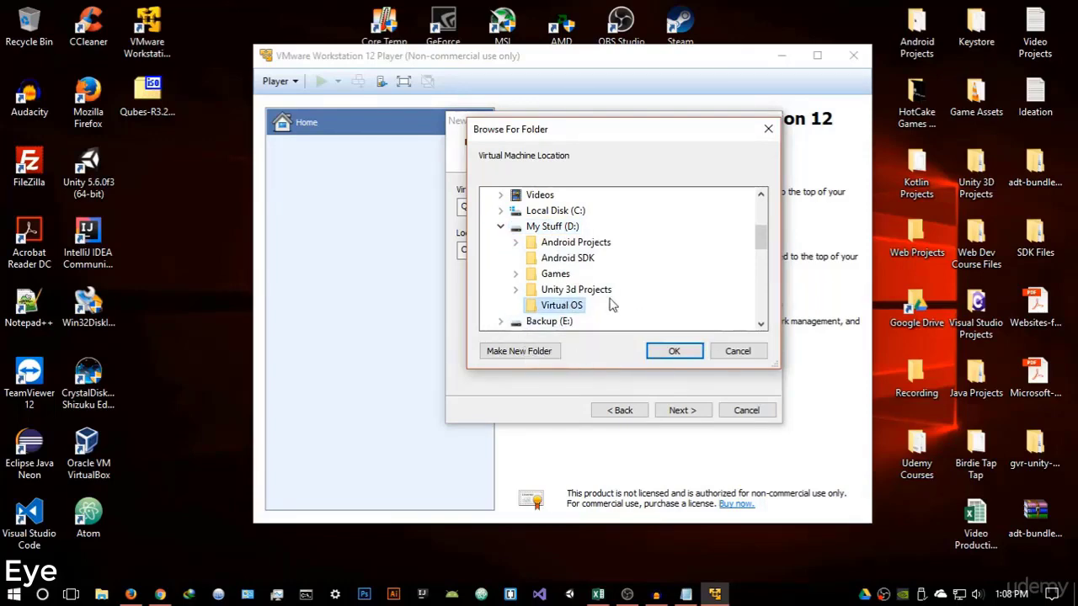
pyautogui.click(673, 352)
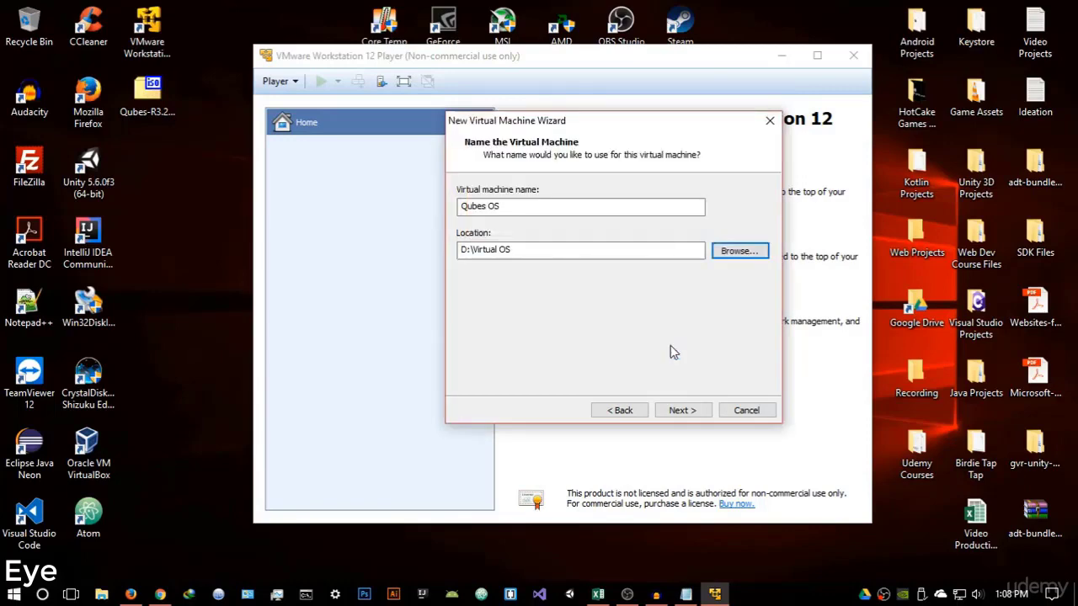
pyautogui.click(683, 410)
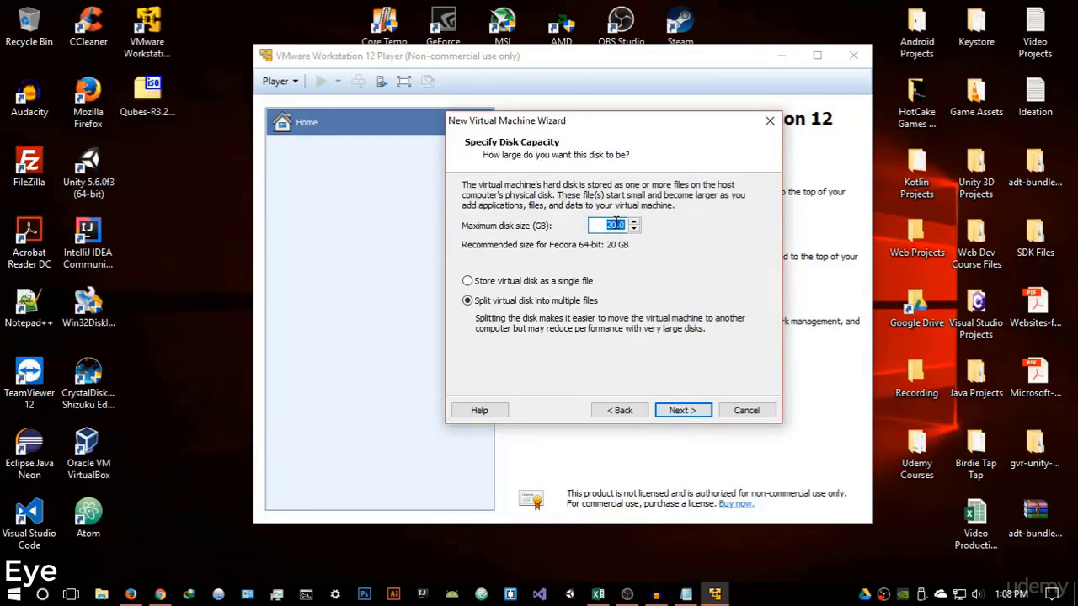
# Set the maximum disk size to 30 GB, store the virtual disk as a single file, and continue to the summary.
pyautogui.click(615, 224)
pyautogui.moveTo(624, 129)
pyautogui.mouseDown()
pyautogui.moveTo(625, 89)
pyautogui.moveTo(605, 82)
pyautogui.moveTo(617, 126)
pyautogui.mouseUp()
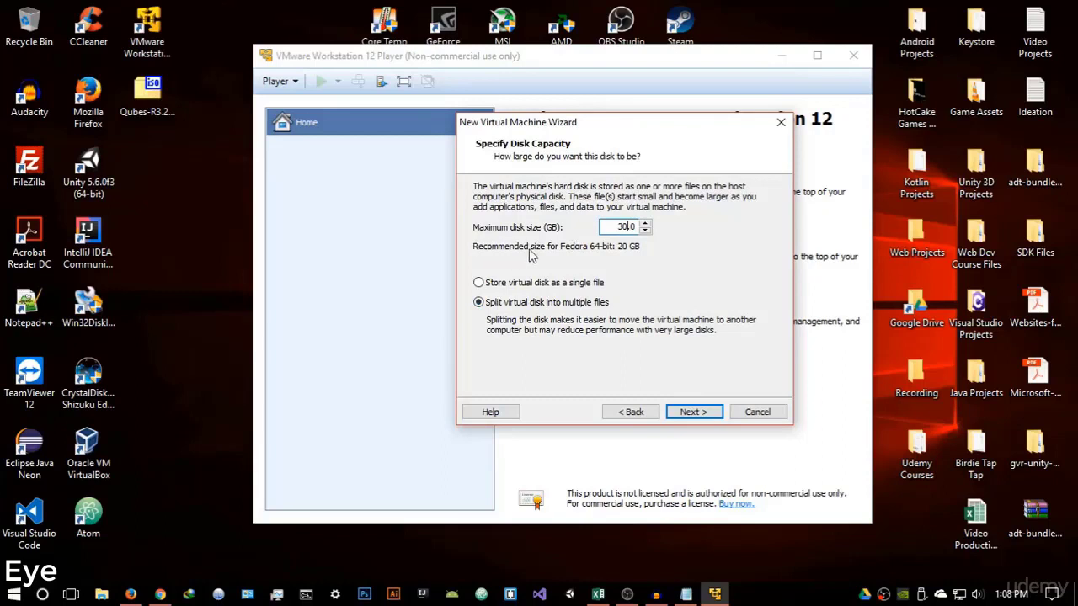
pyautogui.click(478, 283)
pyautogui.click(692, 413)
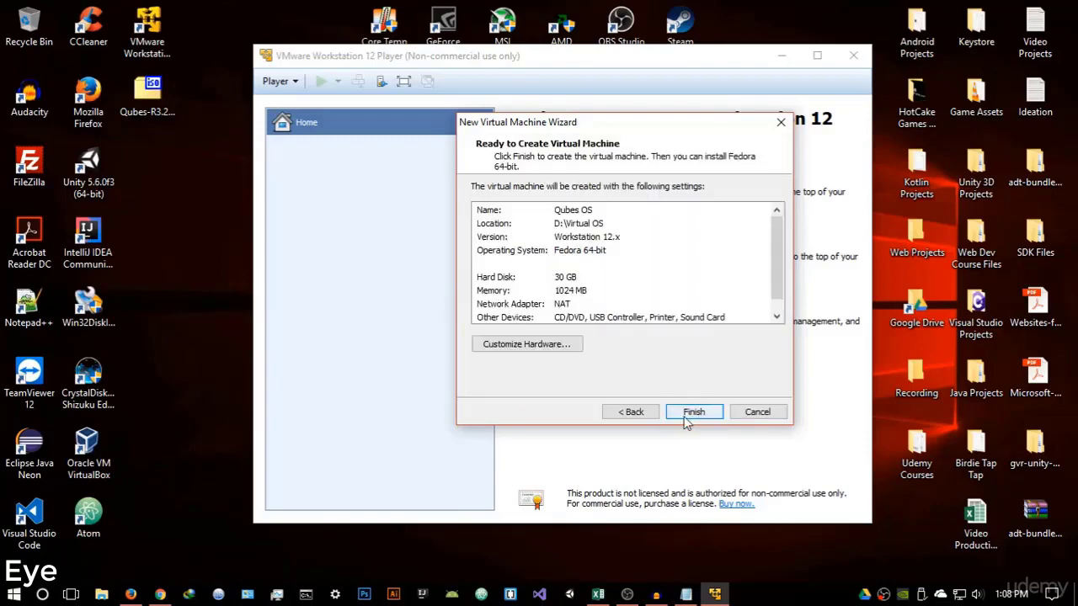
# Open the hardware customisation for the new virtual machine and try to allocate 2048 MB of memory.
pyautogui.click(566, 350)
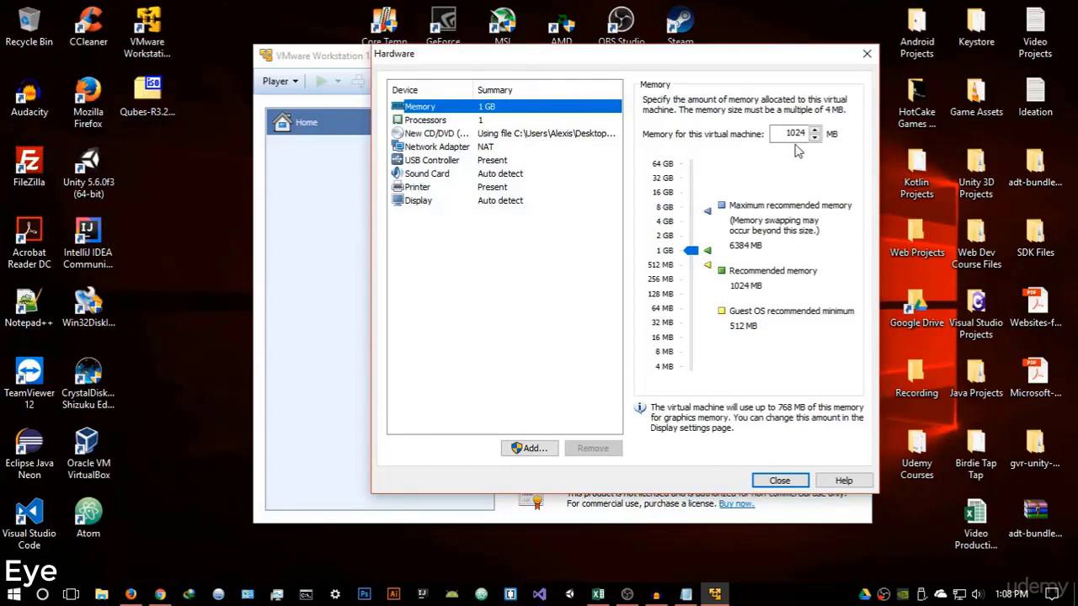
pyautogui.moveTo(805, 133); pyautogui.dragTo(763, 133)
pyautogui.write('2048')
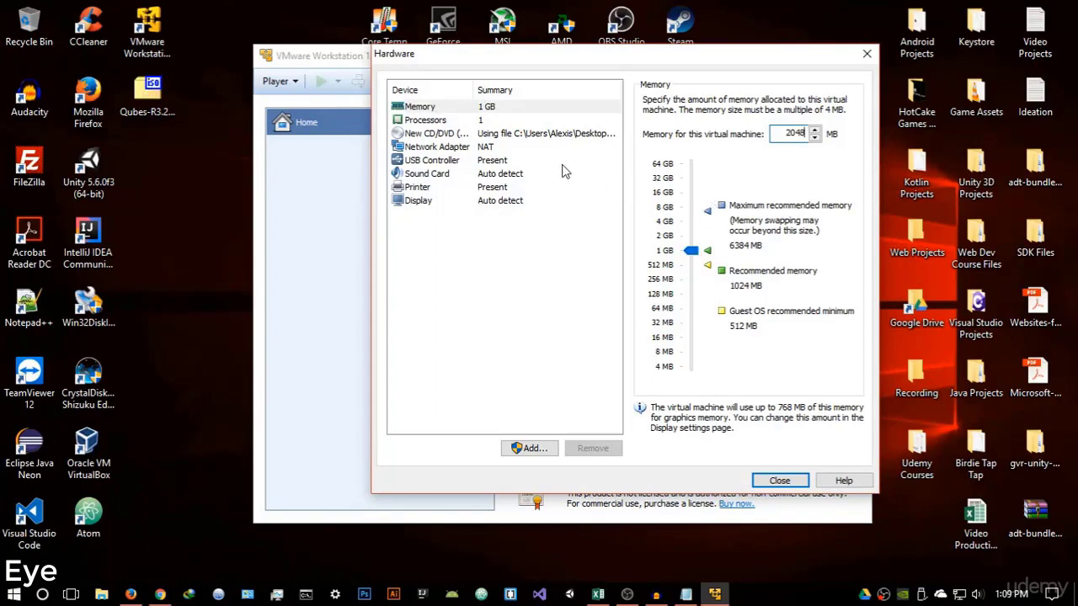
pyautogui.click(691, 248)
# Set the virtual machine's number of processor cores to 2.
pyautogui.click(442, 120)
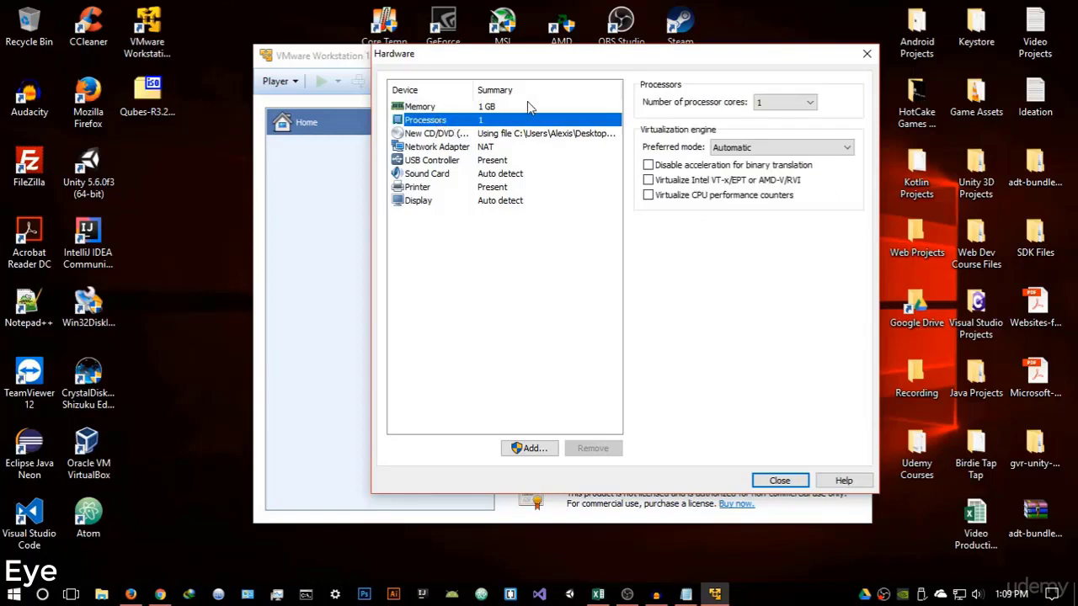
pyautogui.click(782, 109)
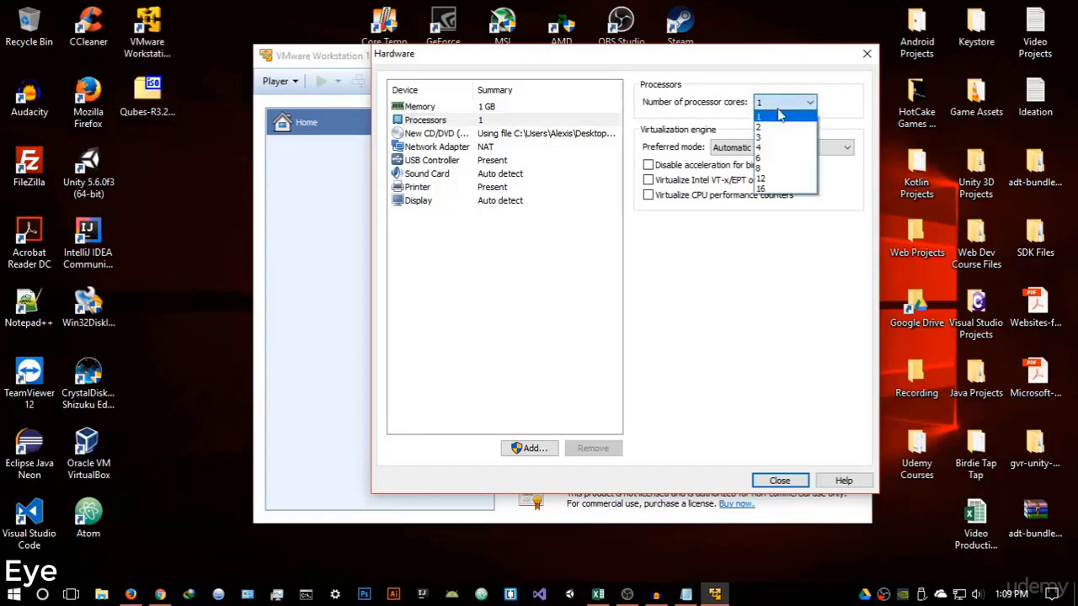
pyautogui.click(771, 129)
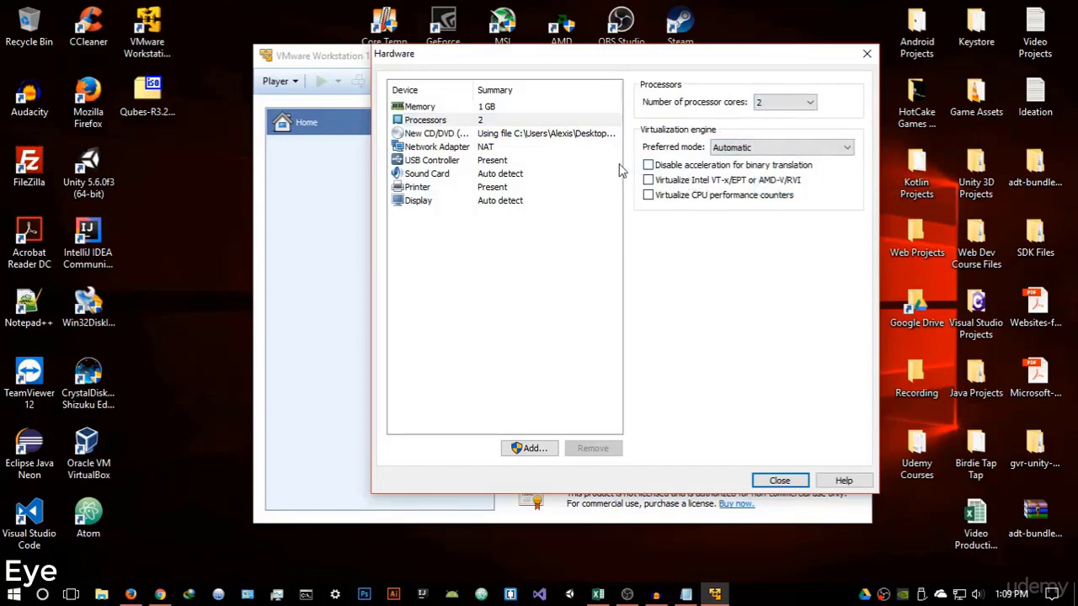
# Set the display's maximum graphics memory to 128 MB, close the hardware customisation and finish creating the virtual machine.
pyautogui.click(433, 202)
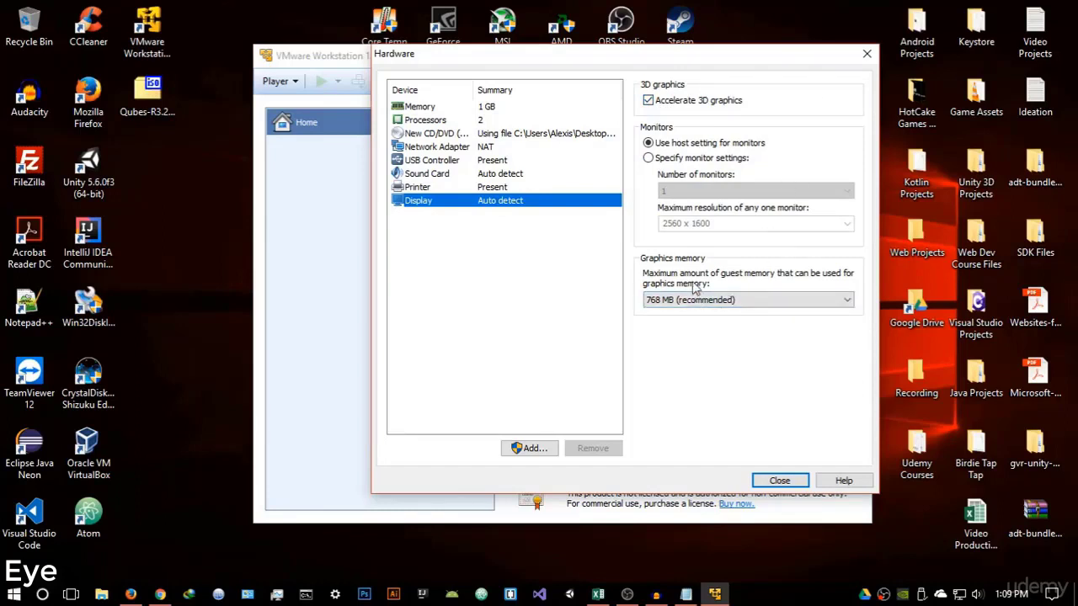
pyautogui.click(718, 303)
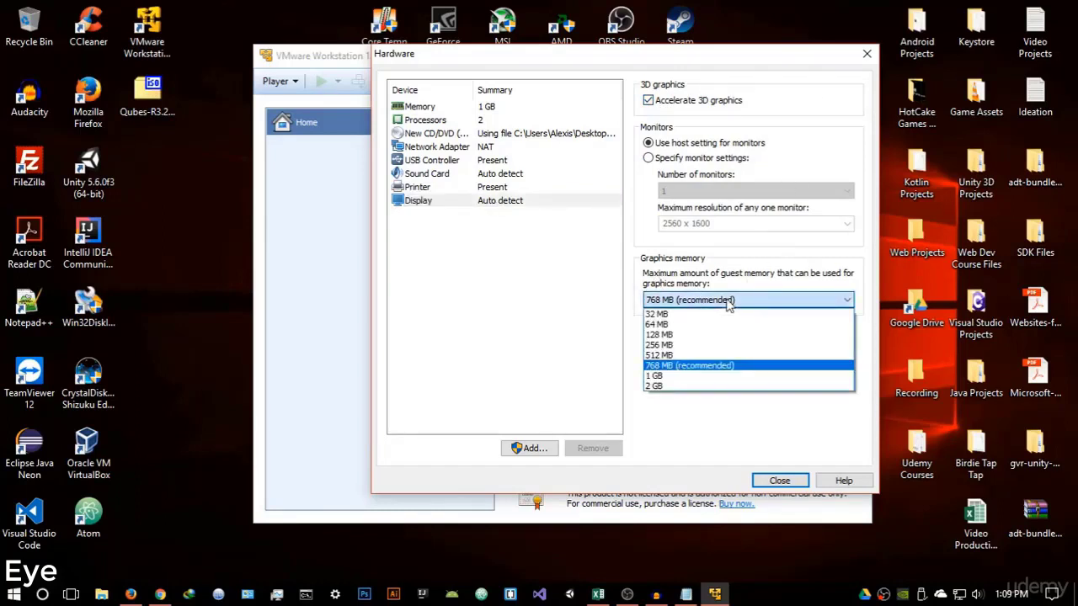
pyautogui.click(680, 335)
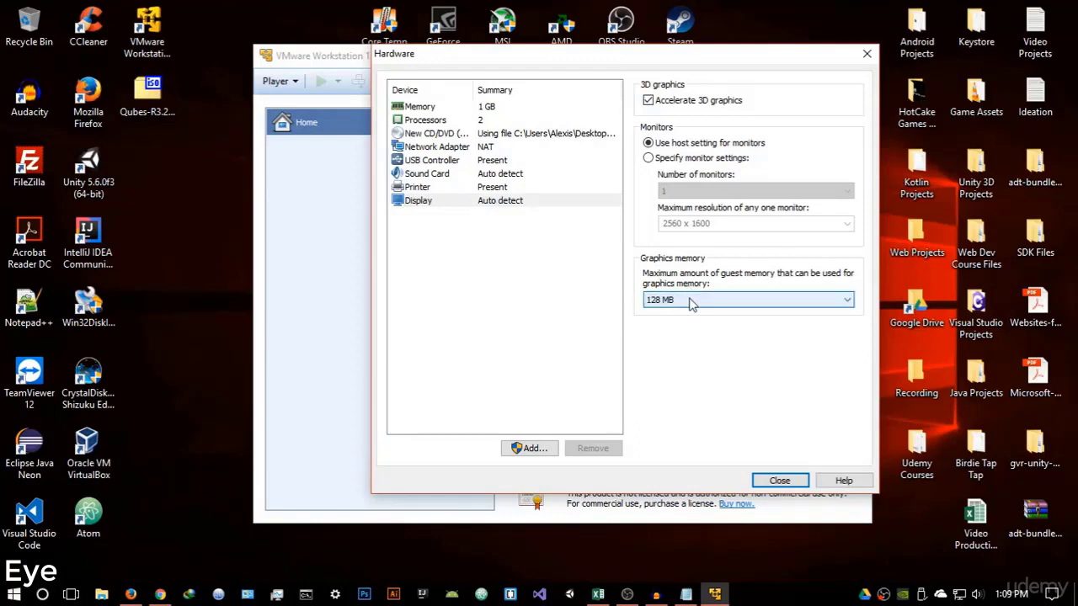
pyautogui.click(688, 299)
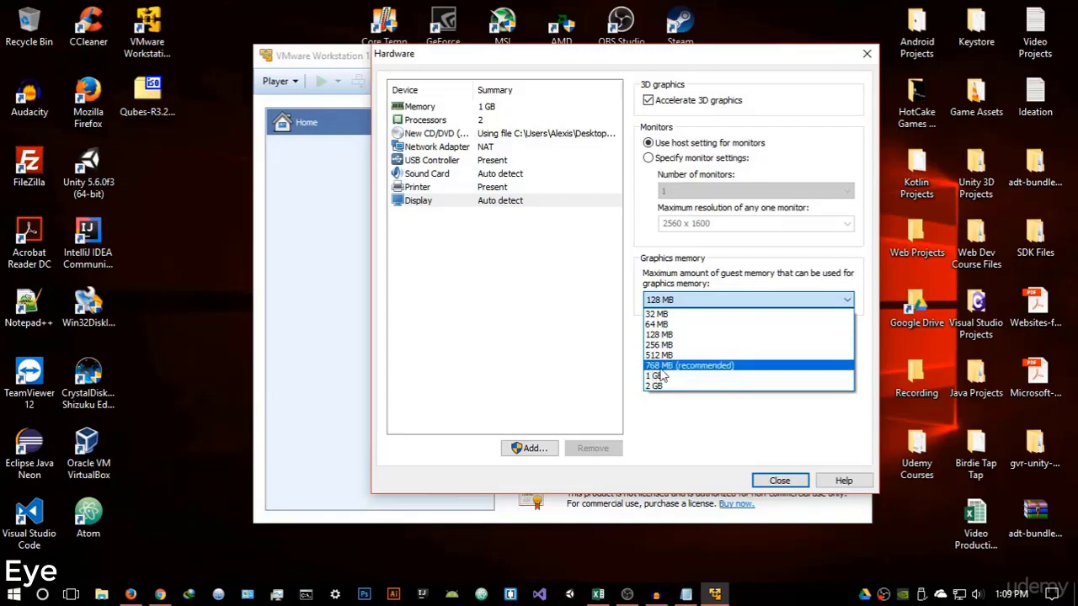
pyautogui.click(727, 335)
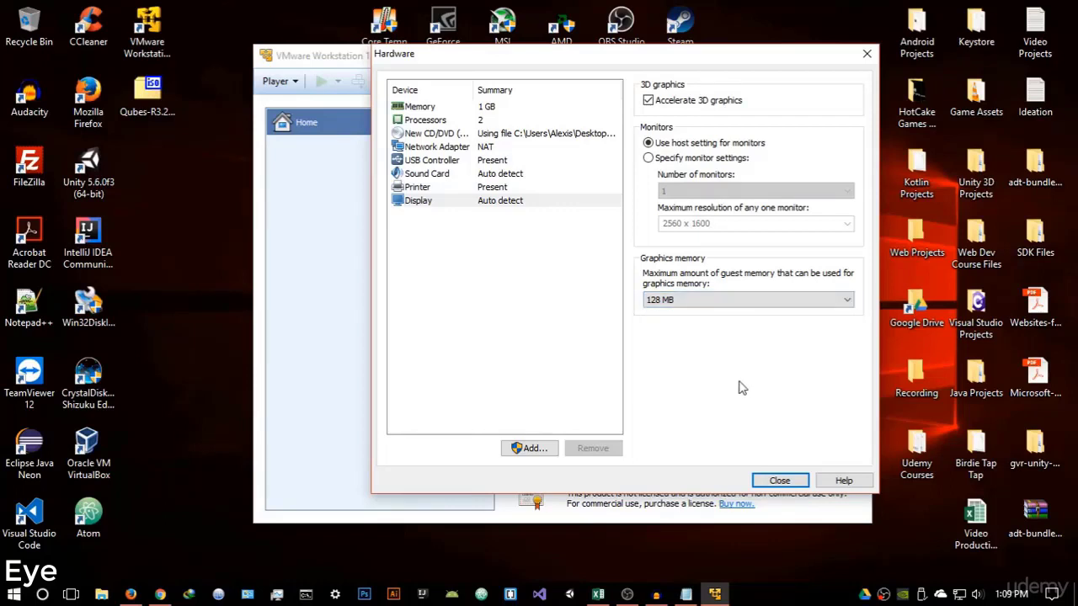
pyautogui.click(780, 480)
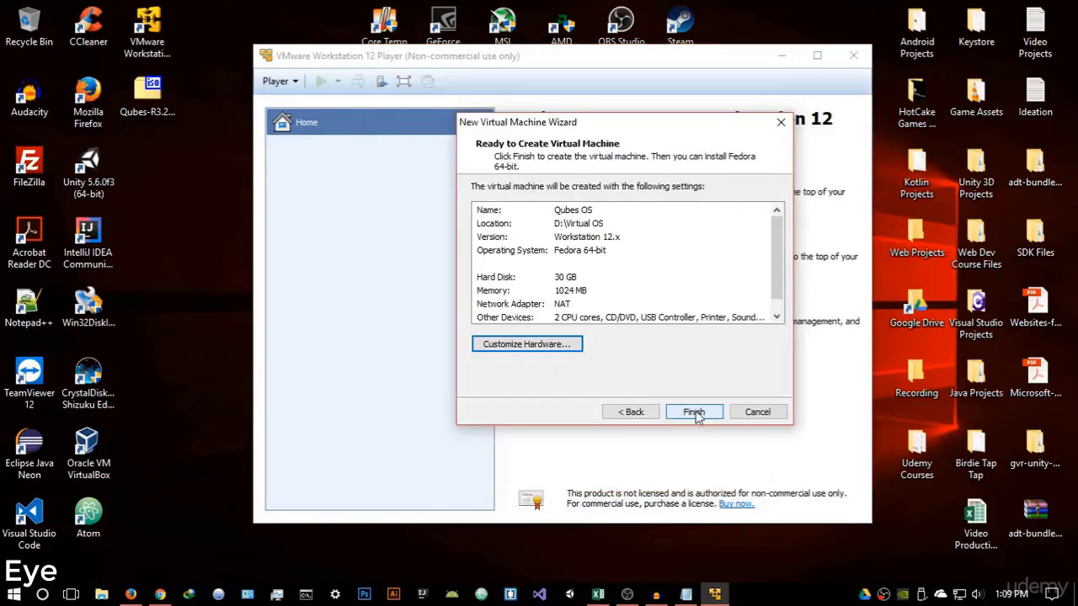
pyautogui.click(693, 413)
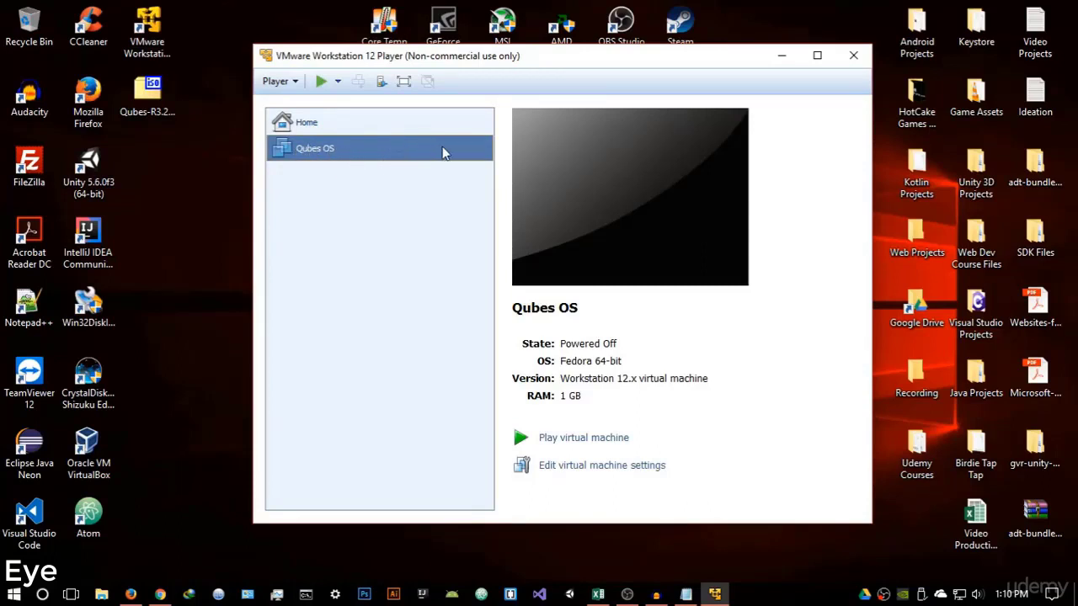
# Set the Qubes OS virtual machine's memory to 2048 MB in its settings and confirm.
pyautogui.rightClick(384, 144)
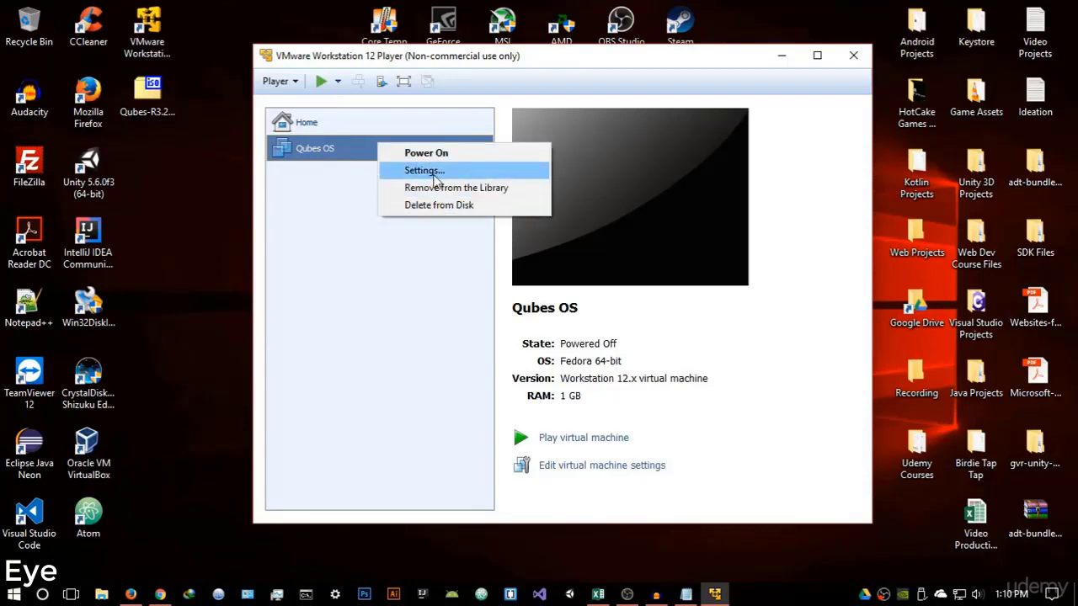
pyautogui.click(446, 171)
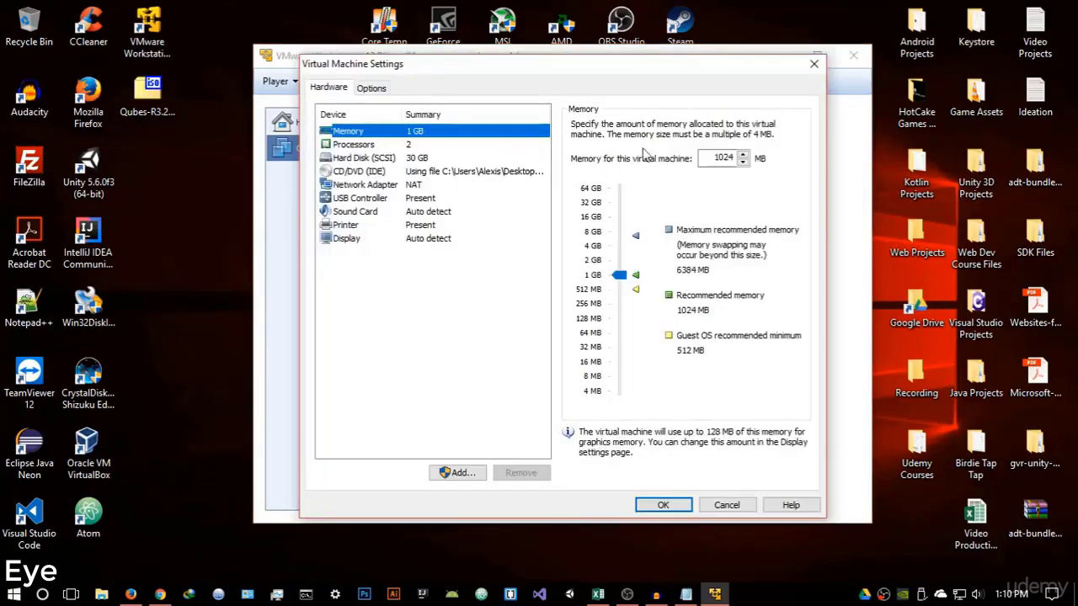
pyautogui.moveTo(623, 276); pyautogui.dragTo(616, 263)
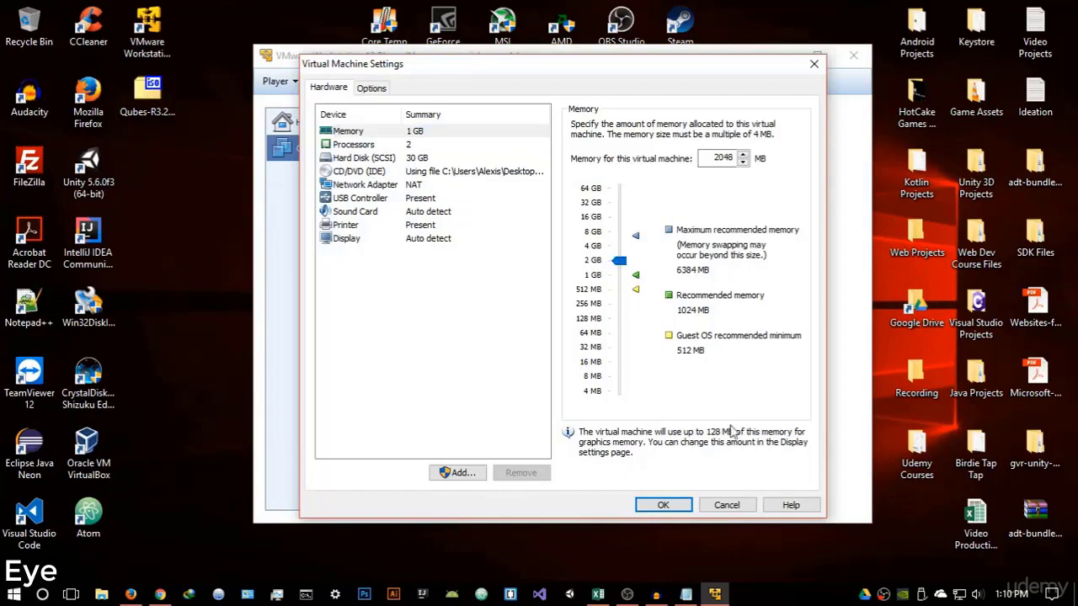
pyautogui.click(664, 505)
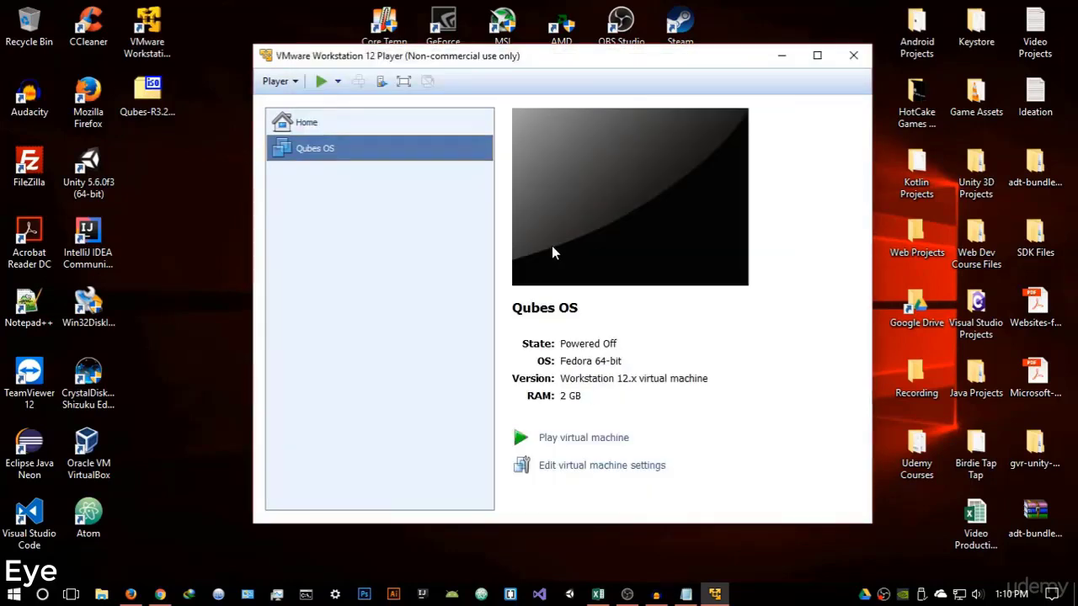
# Power on the Qubes OS virtual machine and boot the Install Qubes R3.2 option without testing the media.
pyautogui.click(581, 440)
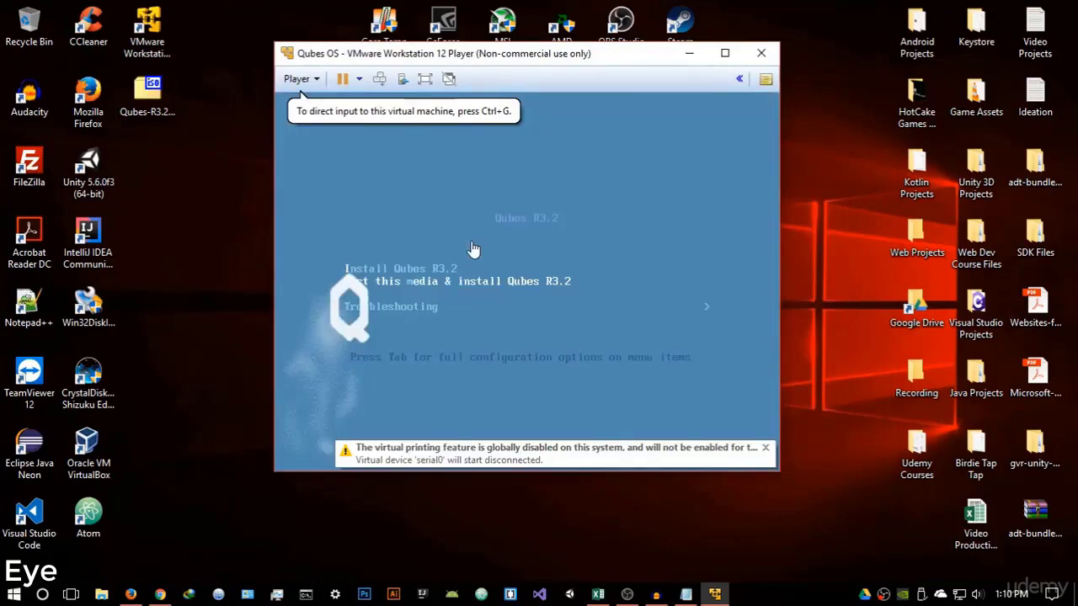
pyautogui.click(584, 160)
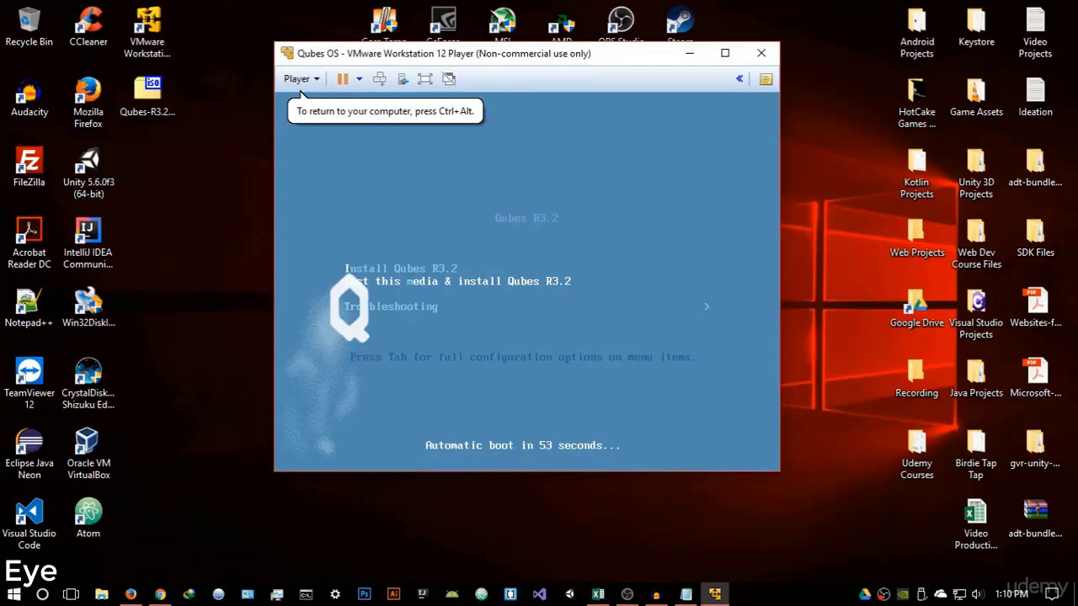
pyautogui.press('Up')
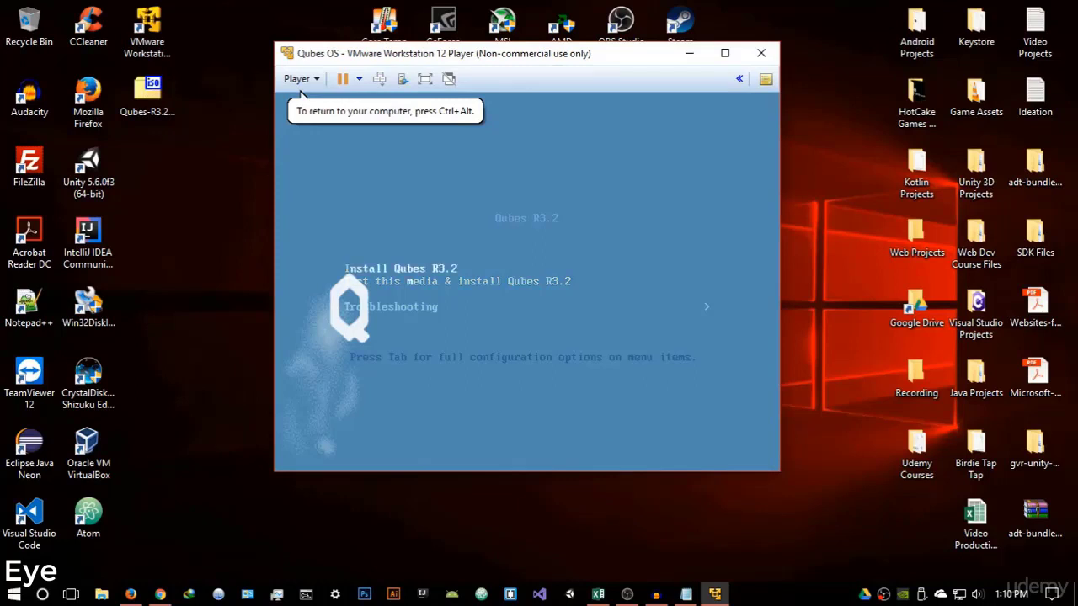
pyautogui.press('Down')
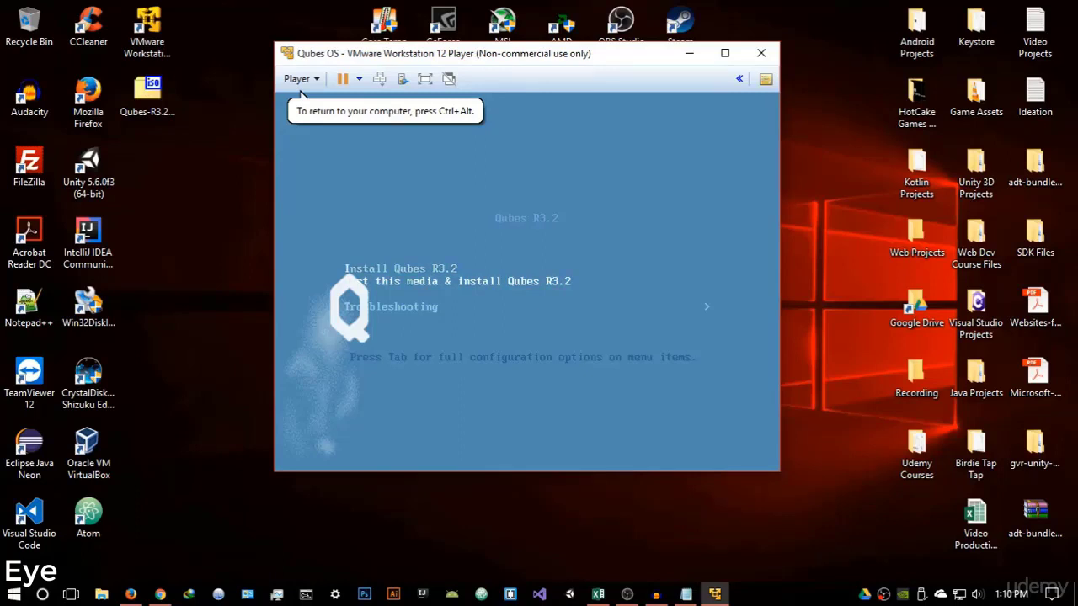
pyautogui.press('Up')
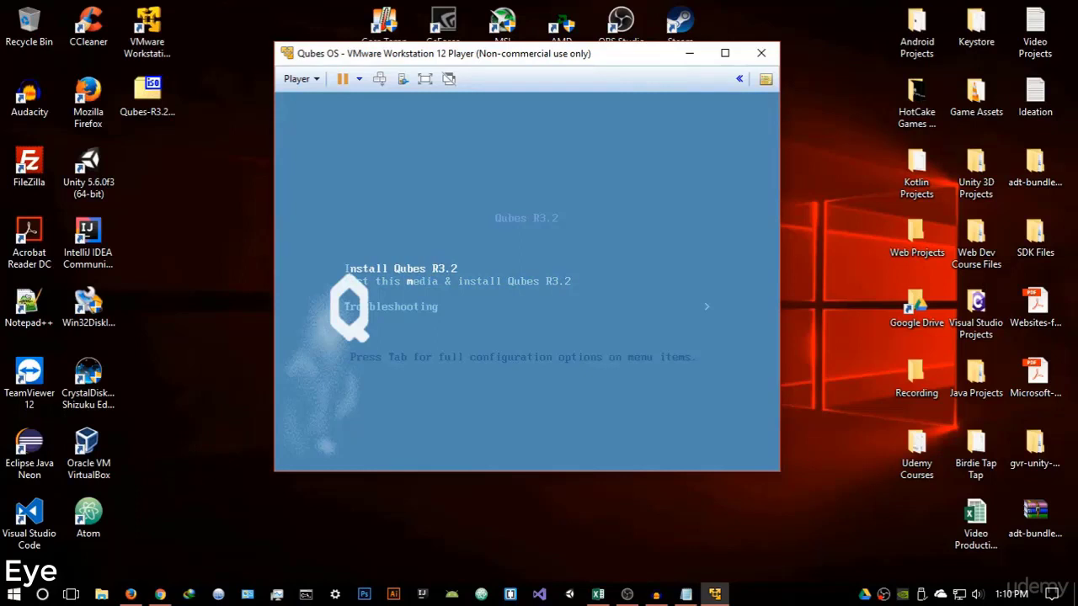
pyautogui.press('Return')
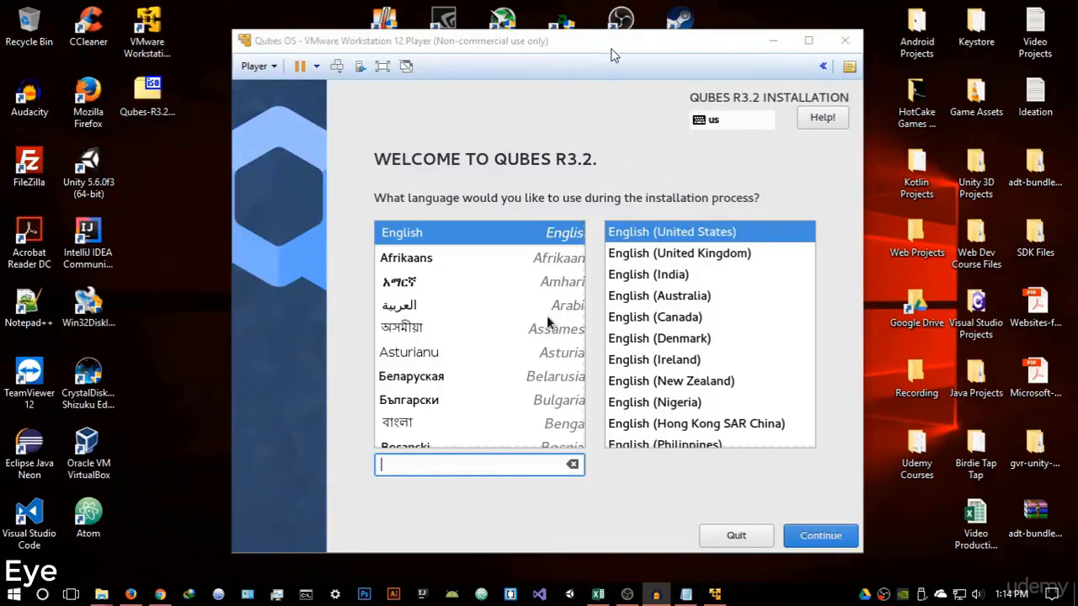
# Continue the installer in English (United States) and review the keyboard layout, keeping English (US).
pyautogui.moveTo(611, 48); pyautogui.dragTo(610, 39)
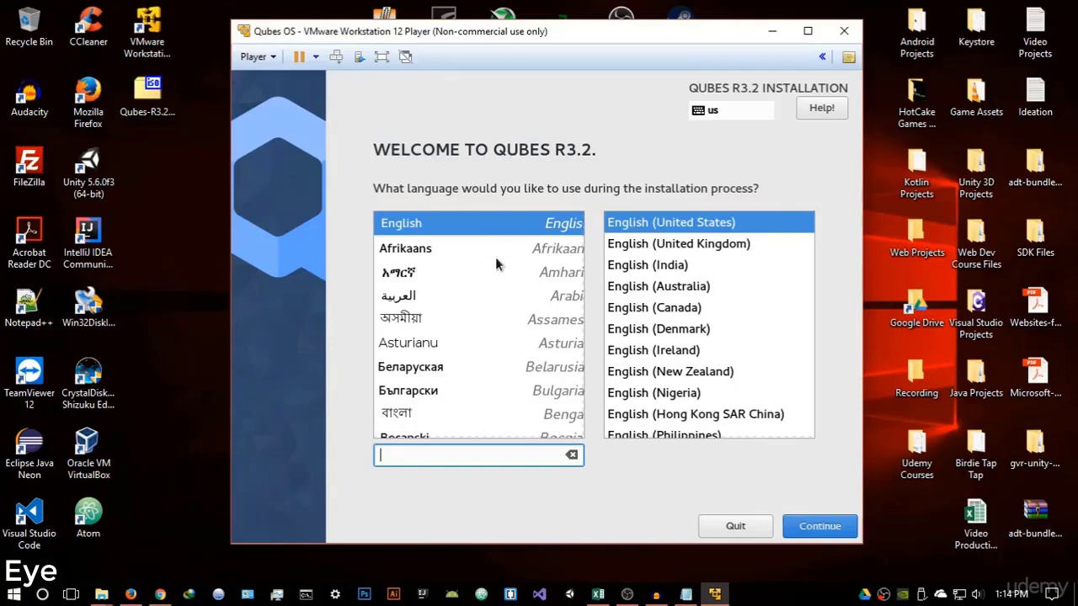
pyautogui.click(800, 531)
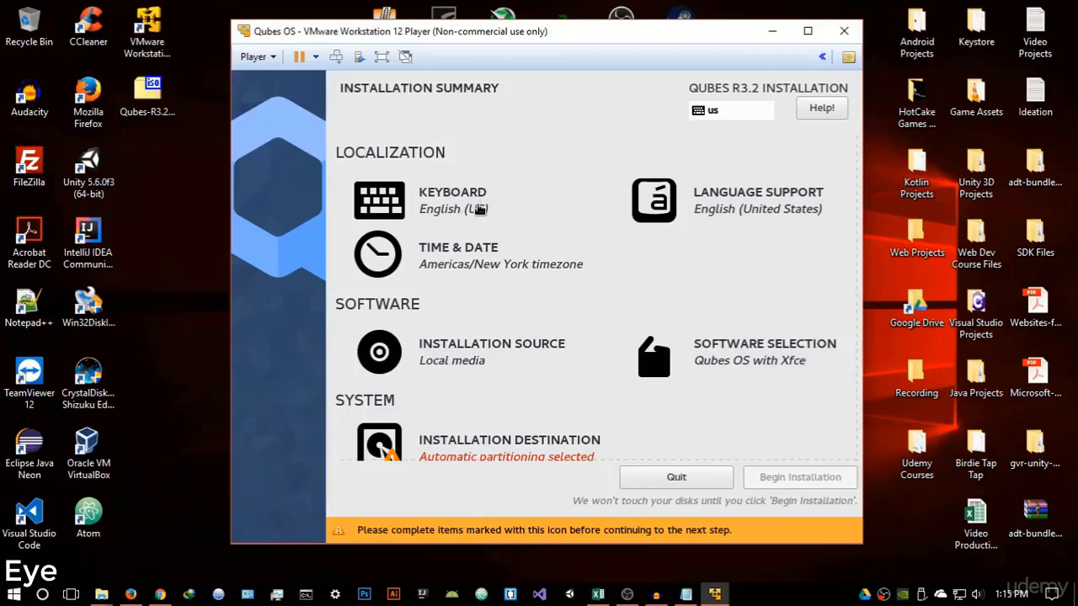
pyautogui.click(439, 210)
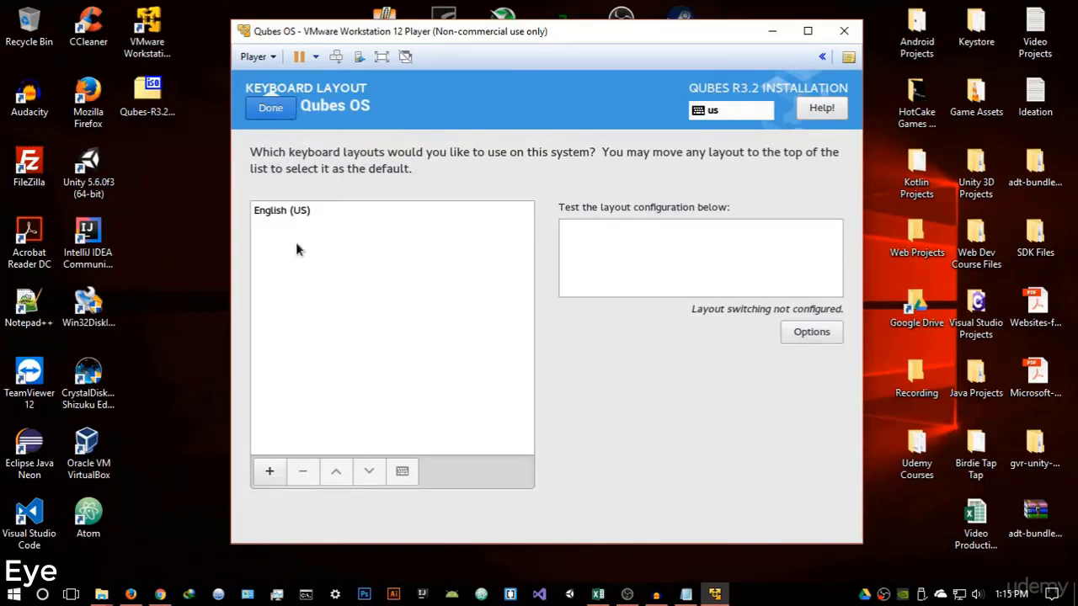
pyautogui.click(277, 111)
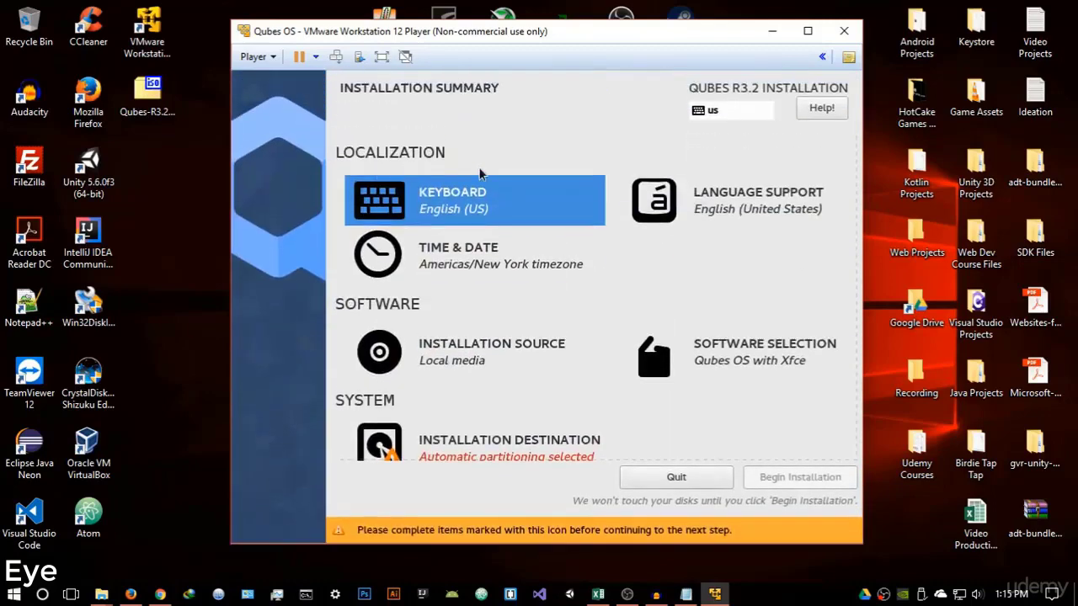
# Try adding United Kingdom, India and Australia English to the language support, clear them again and return to the summary.
pyautogui.click(742, 213)
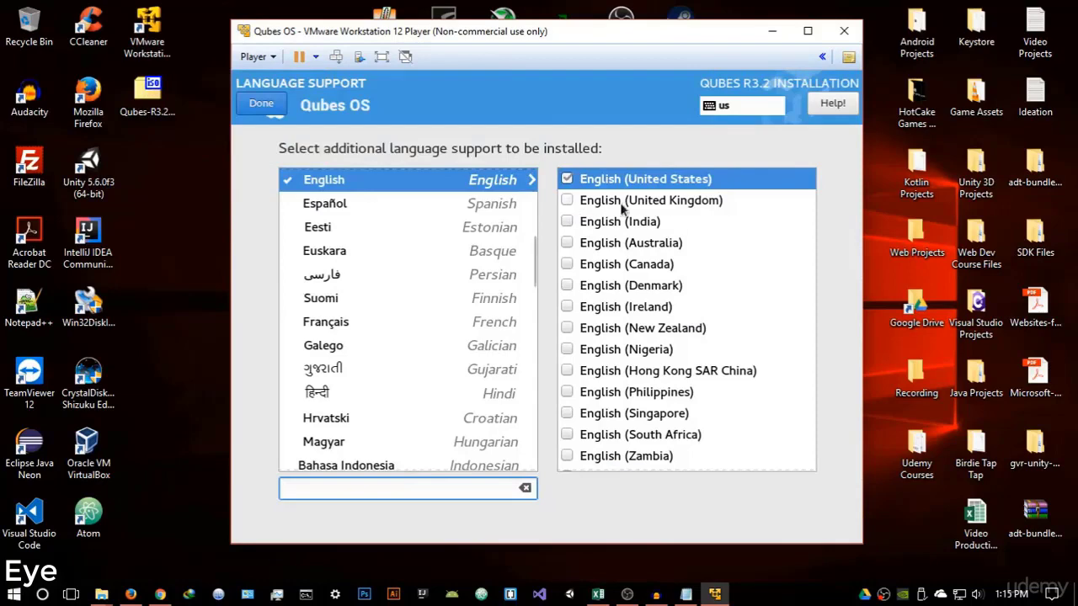
pyautogui.click(568, 203)
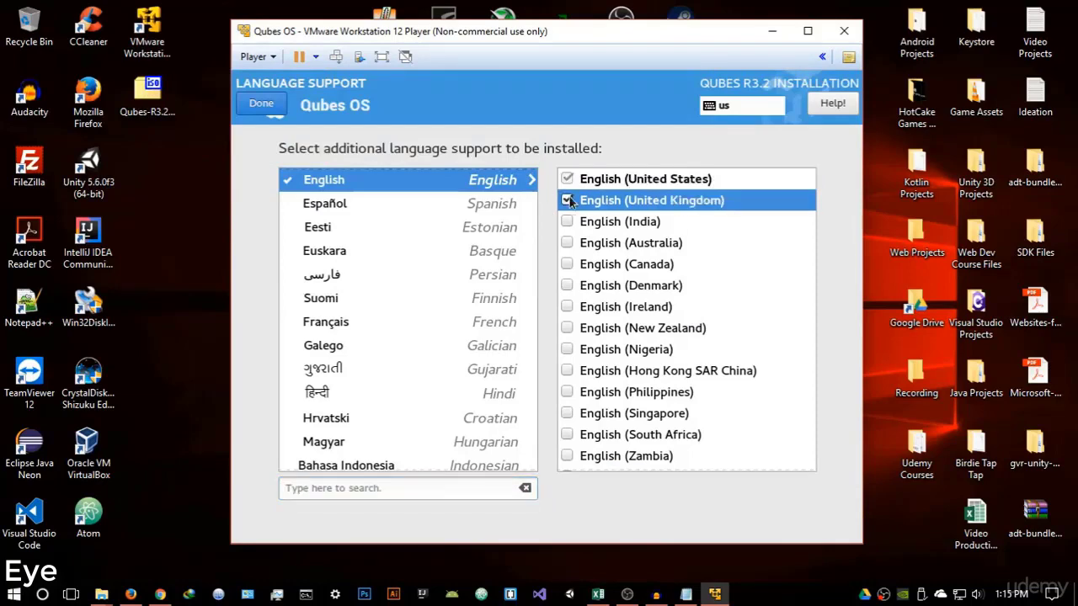
pyautogui.click(568, 223)
pyautogui.click(568, 244)
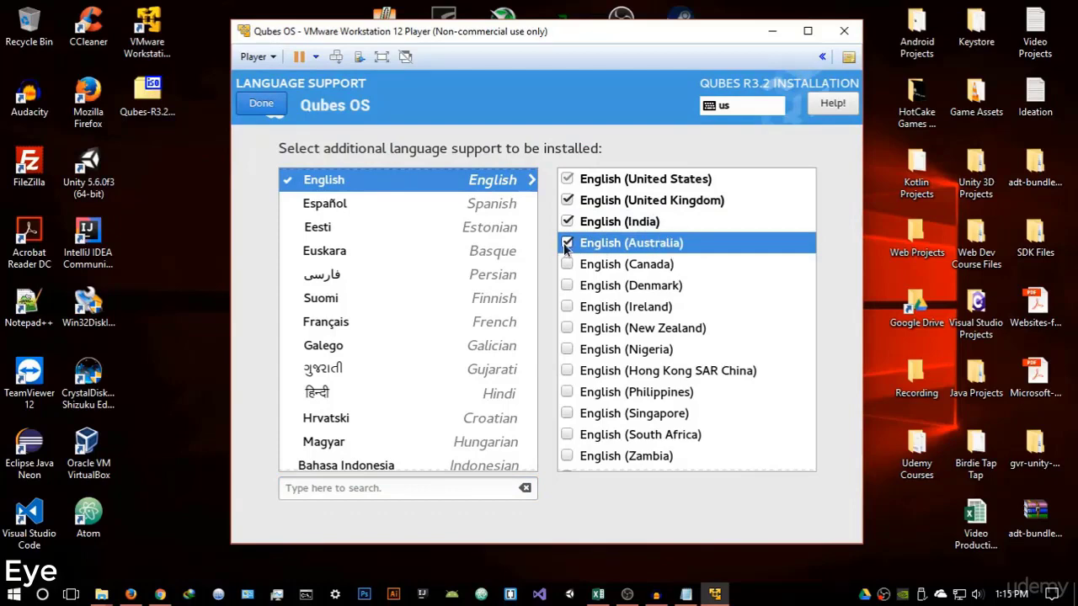
pyautogui.click(567, 243)
pyautogui.click(567, 222)
pyautogui.click(568, 201)
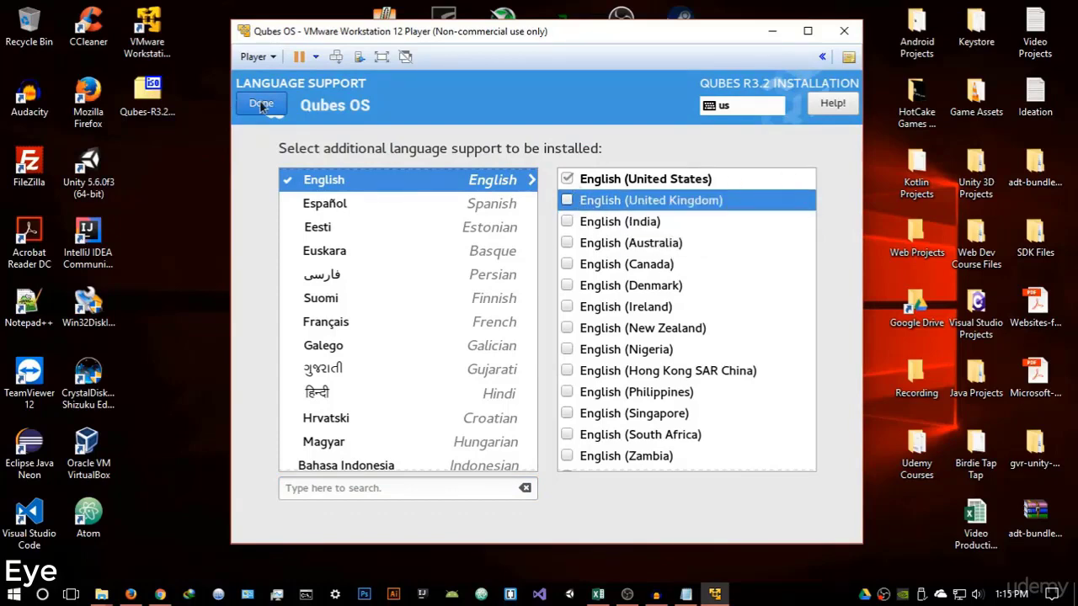
pyautogui.click(261, 105)
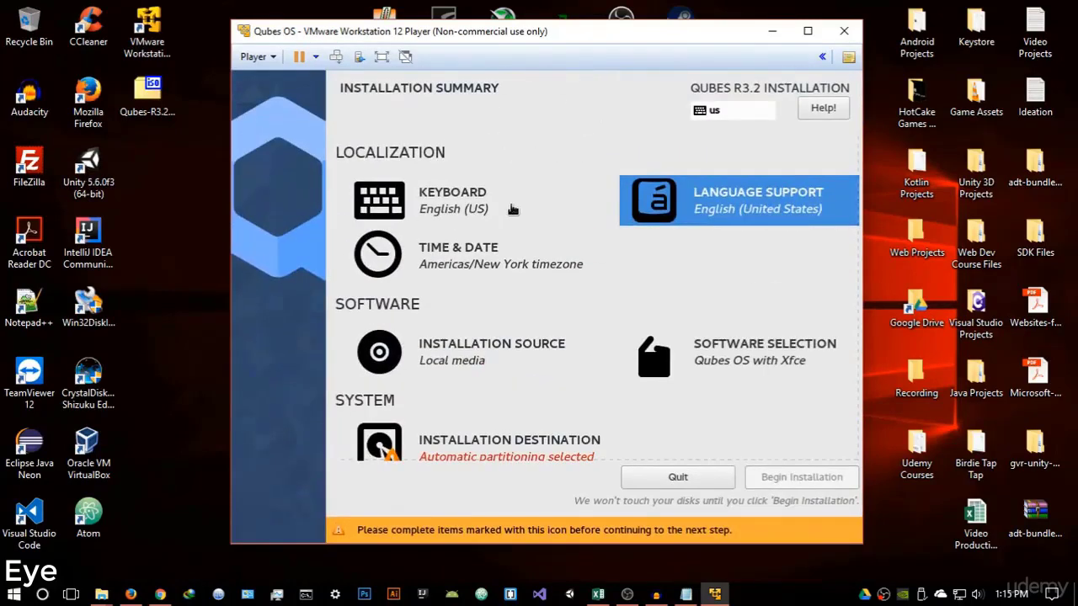
# Try the AM/PM clock format in the time and date settings, restore 24-hour and return to the summary.
pyautogui.click(507, 261)
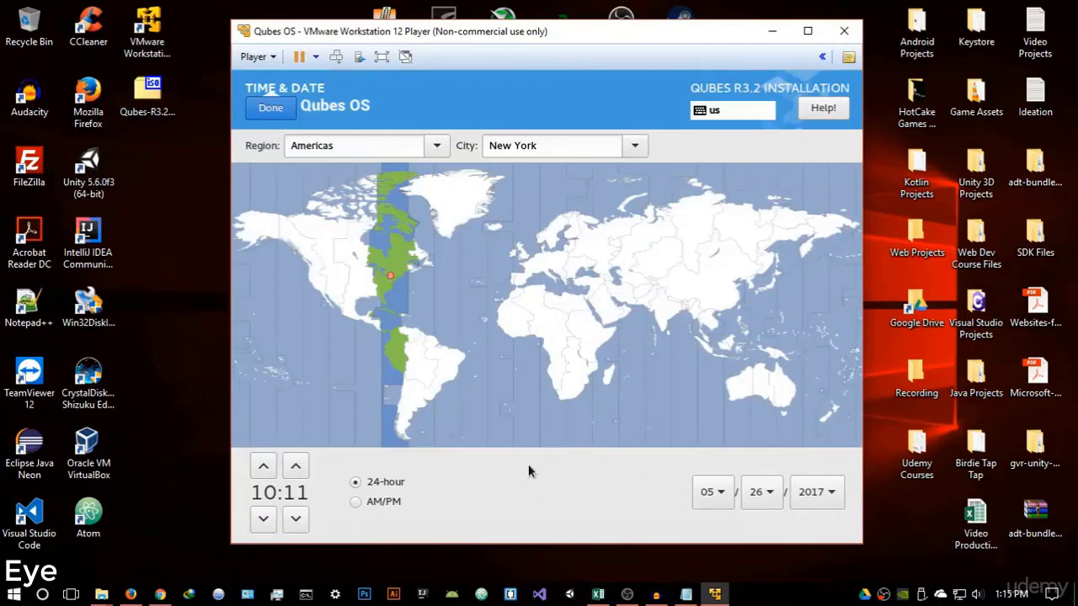
pyautogui.click(366, 501)
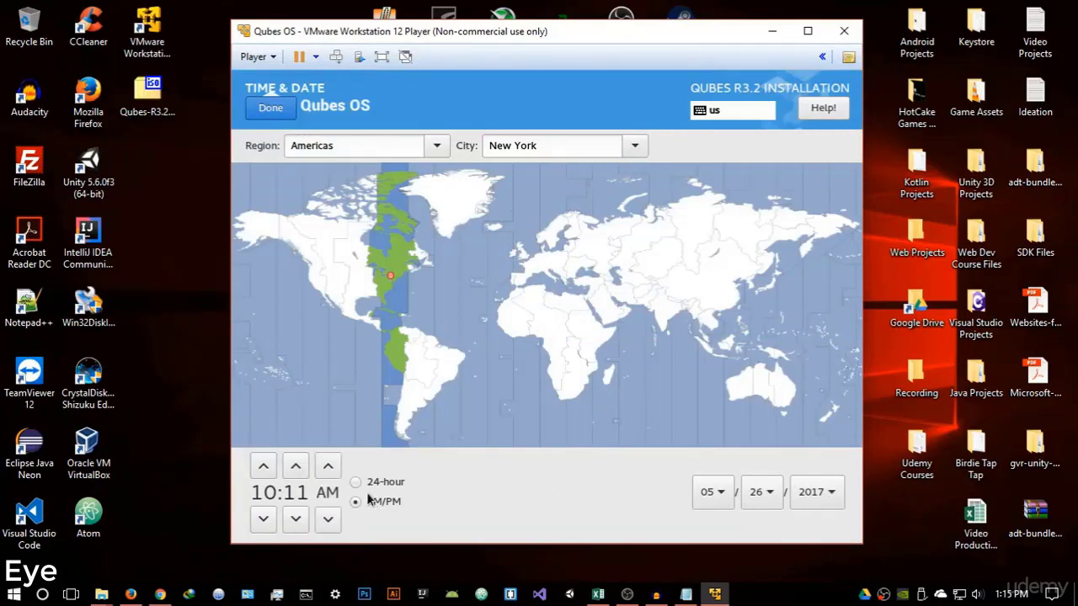
pyautogui.click(371, 484)
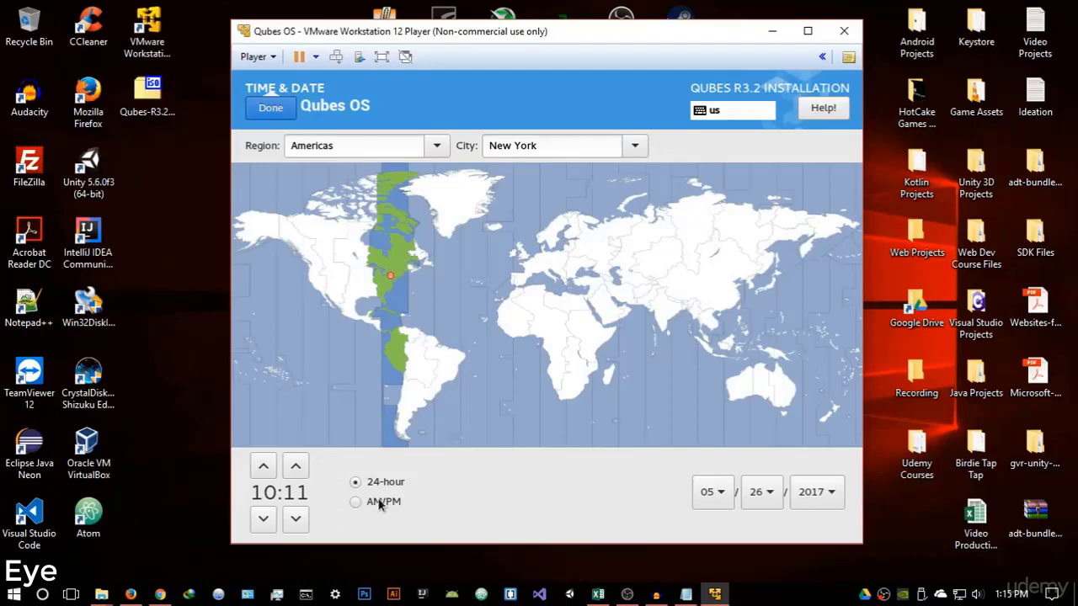
pyautogui.click(284, 107)
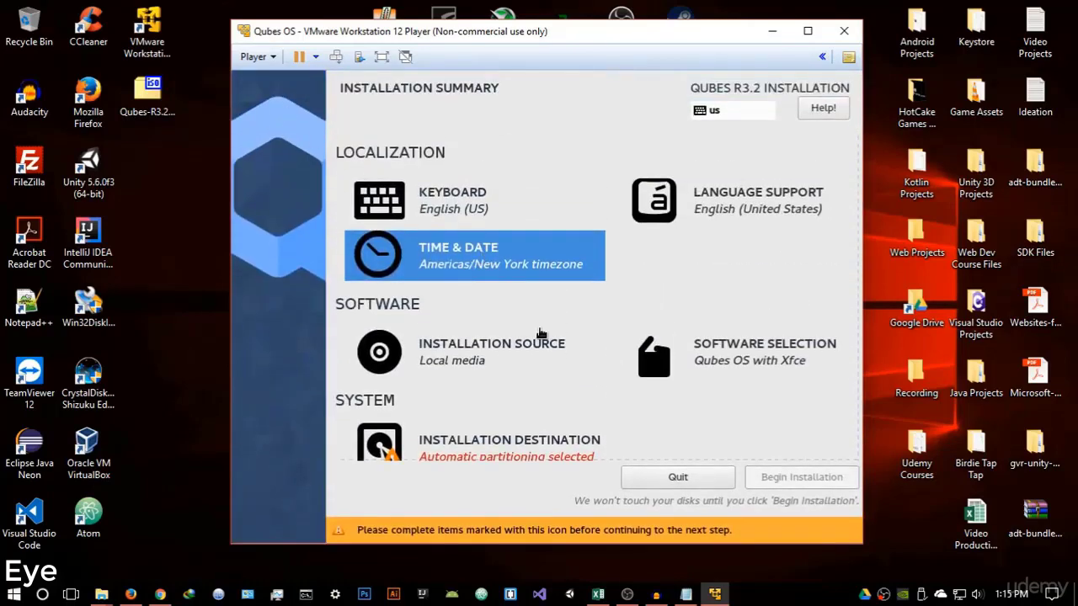
# Review the software selection's Qubes OS with Xfce environment and its add-ons, and return to the summary.
pyautogui.scroll(-1, 541, 333)
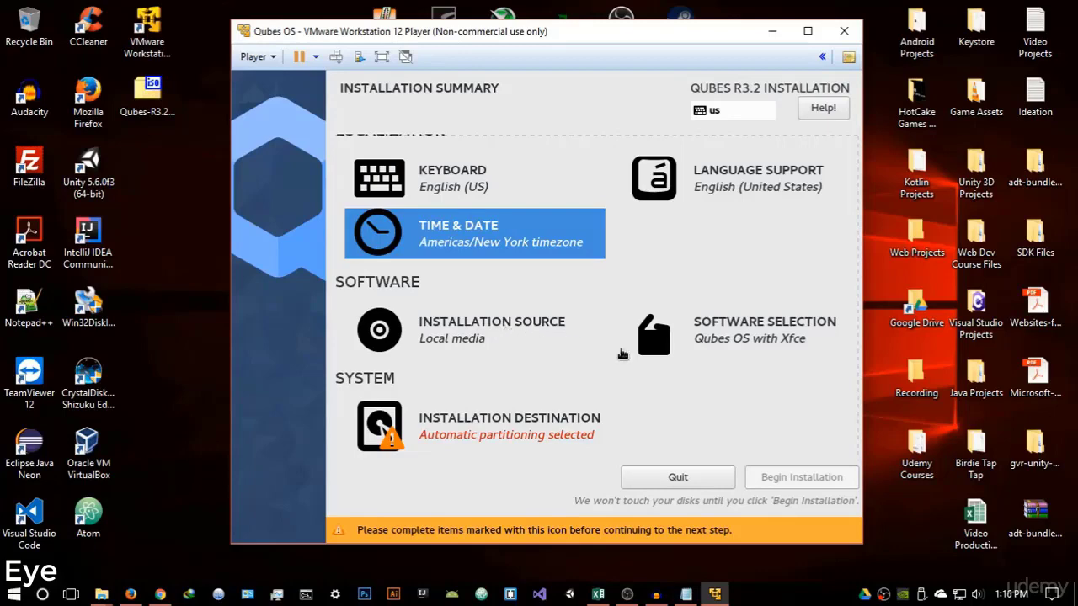
pyautogui.click(744, 337)
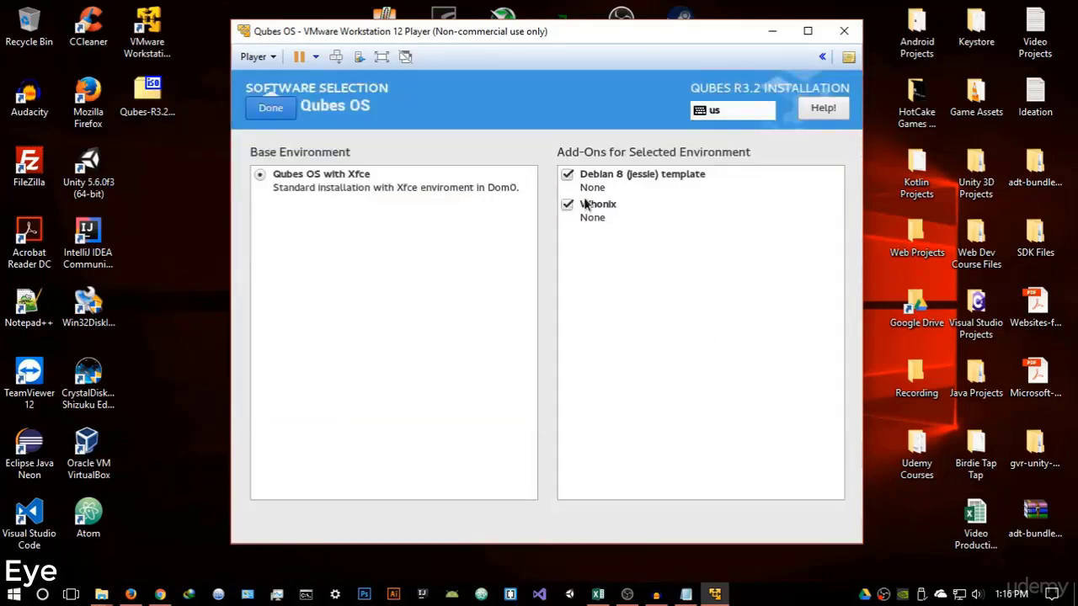
pyautogui.click(344, 186)
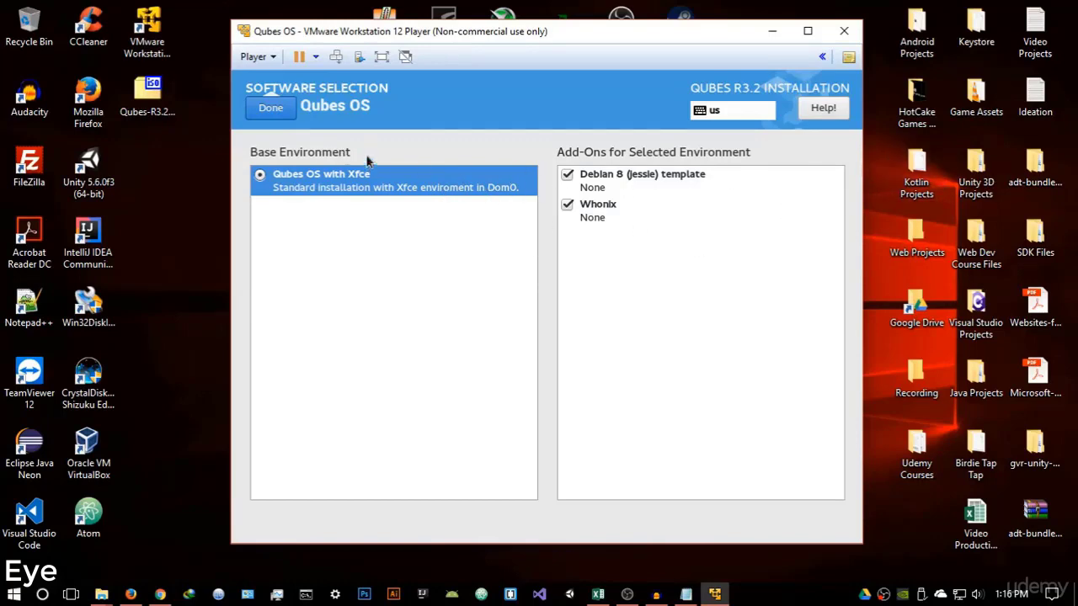
pyautogui.click(274, 107)
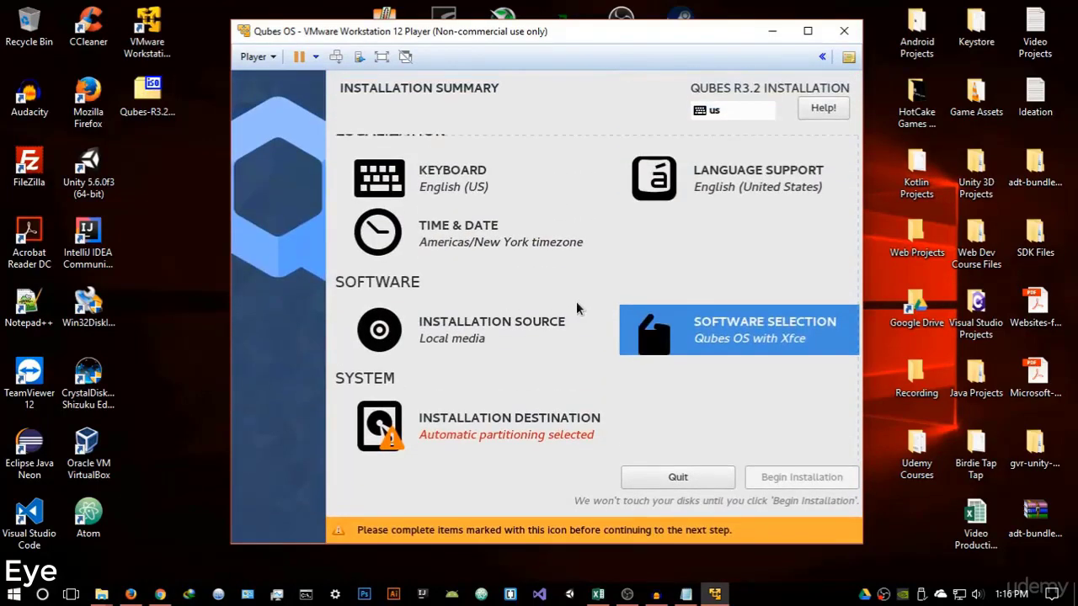
# Open the installation destination, look at the options for adding a disk, and select the 30 GiB VMware virtual disk.
pyautogui.click(484, 430)
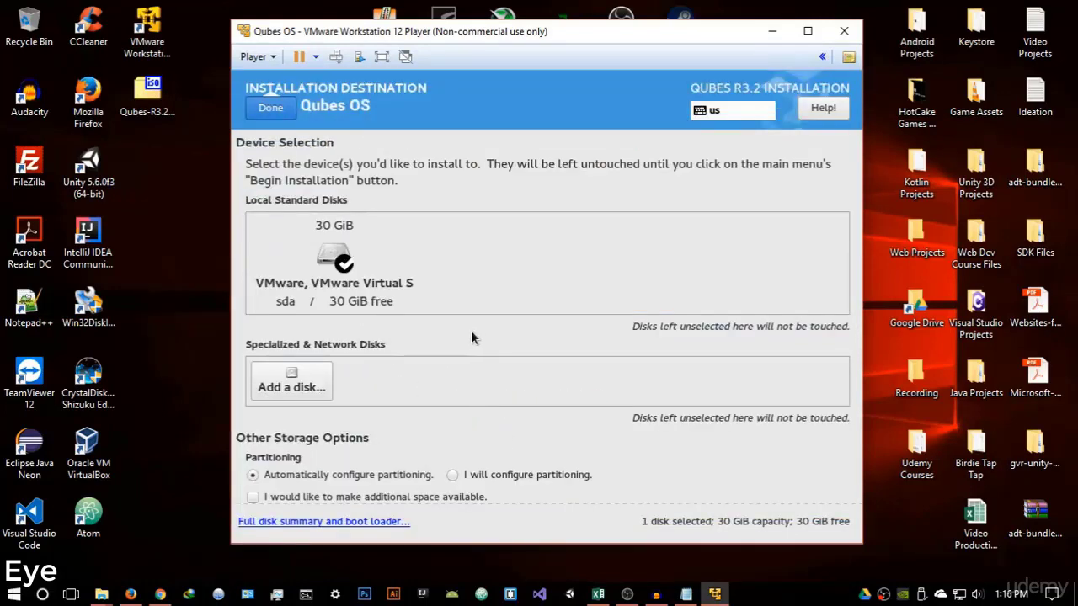
pyautogui.click(332, 283)
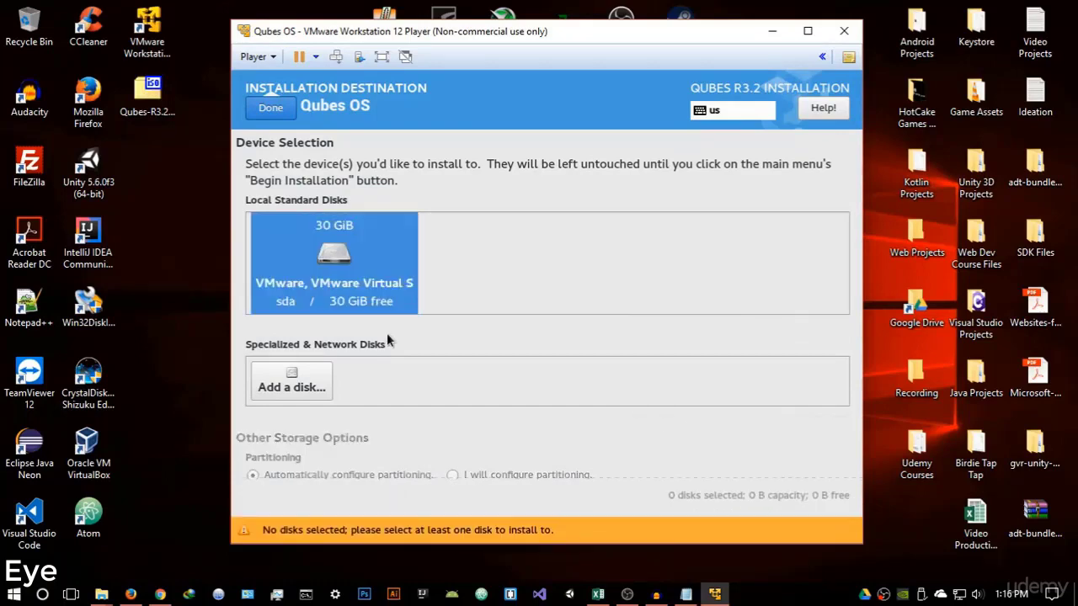
pyautogui.click(305, 388)
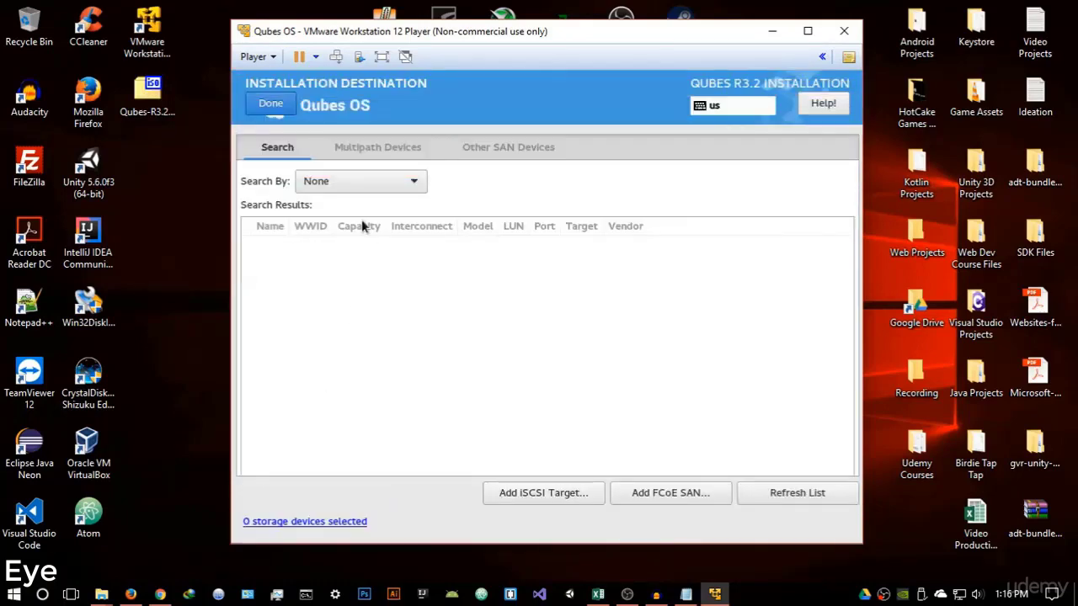
pyautogui.click(271, 107)
pyautogui.click(410, 299)
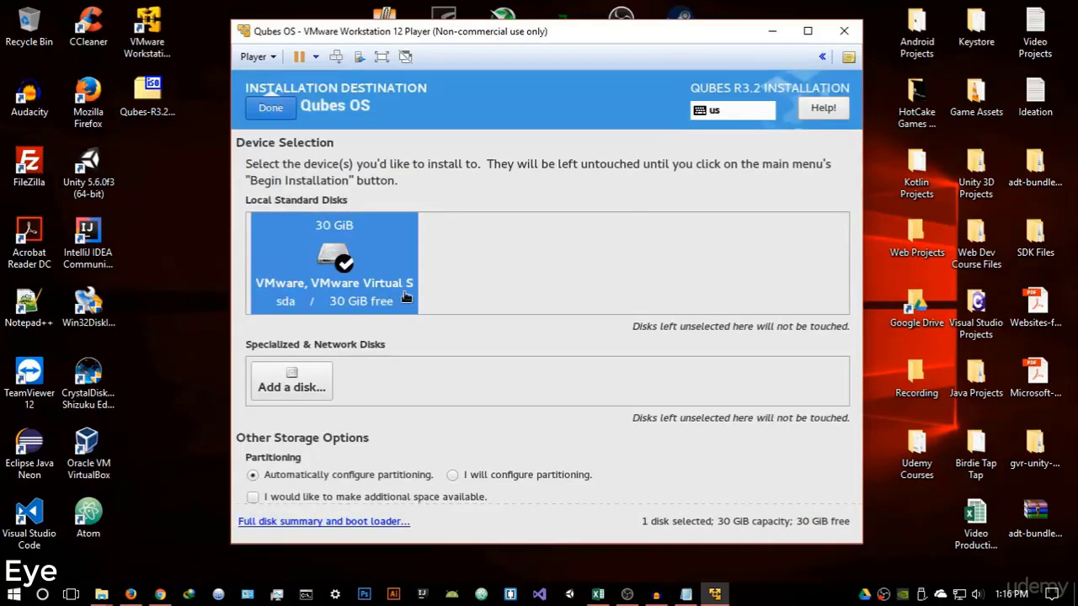
# Turn off data encryption for the installation destination, confirm it and recheck the destination settings.
pyautogui.scroll(-1, 528, 288)
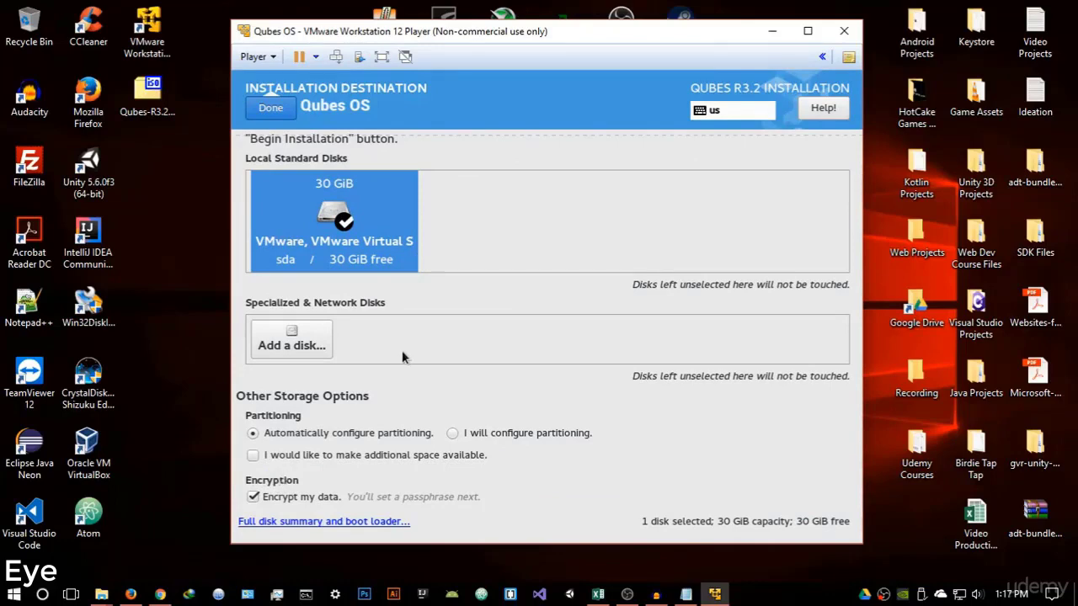
pyautogui.click(270, 497)
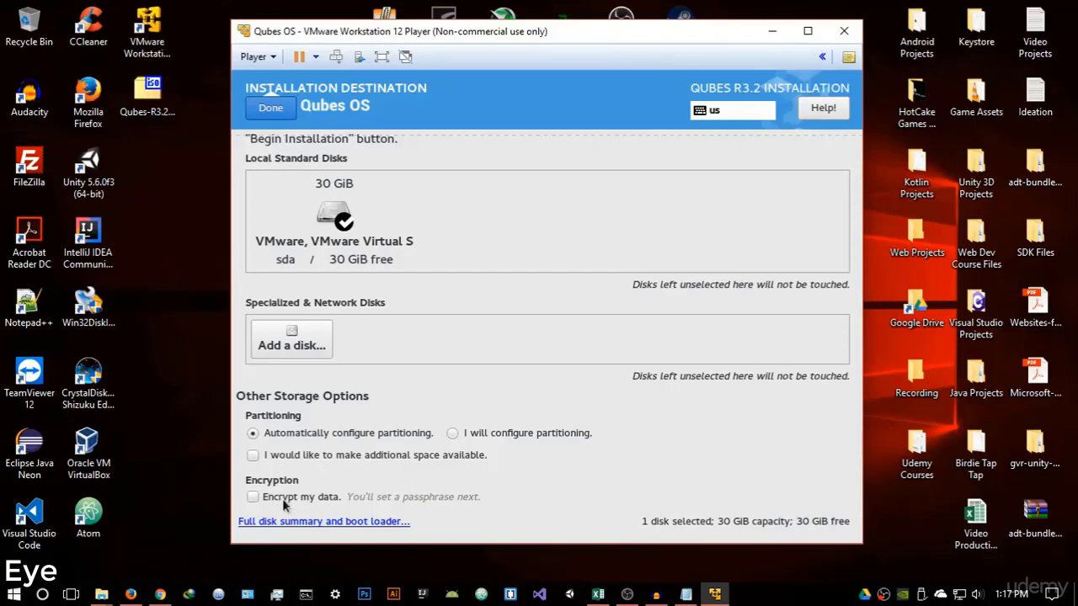
pyautogui.click(279, 113)
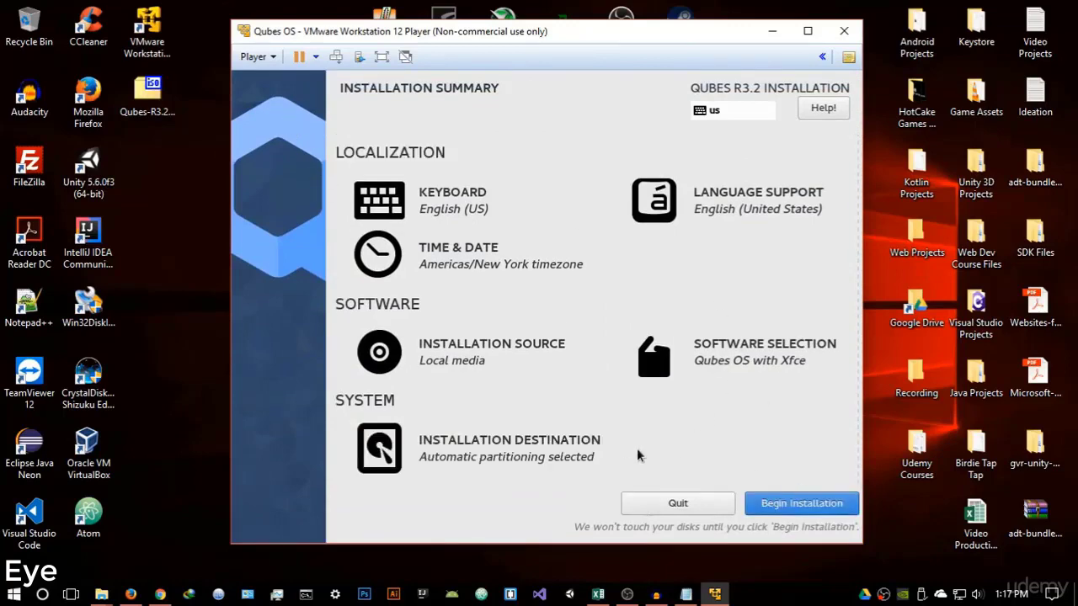
pyautogui.click(543, 460)
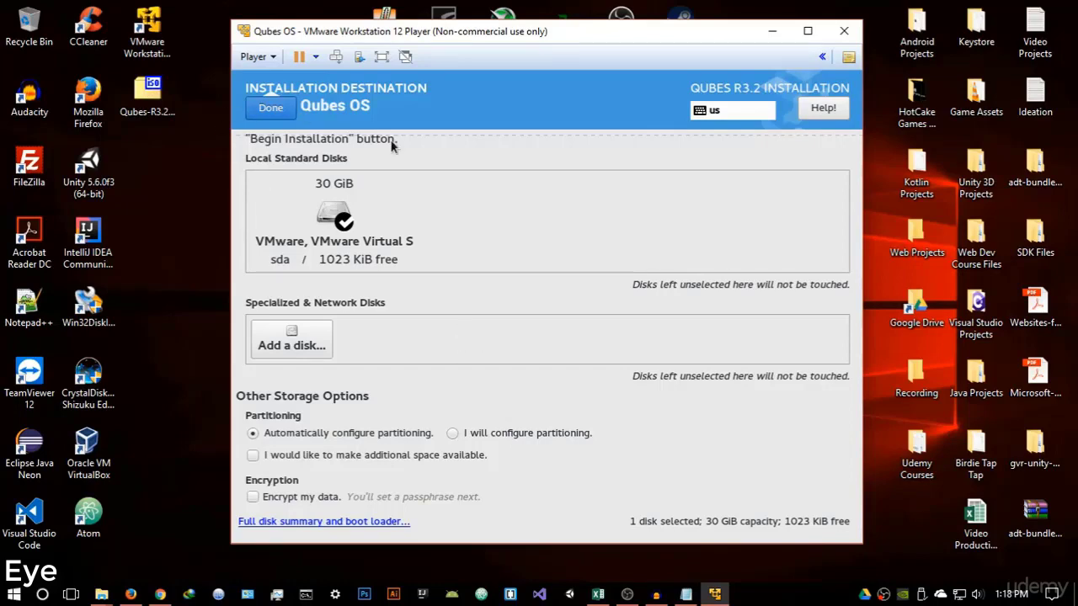
pyautogui.click(271, 108)
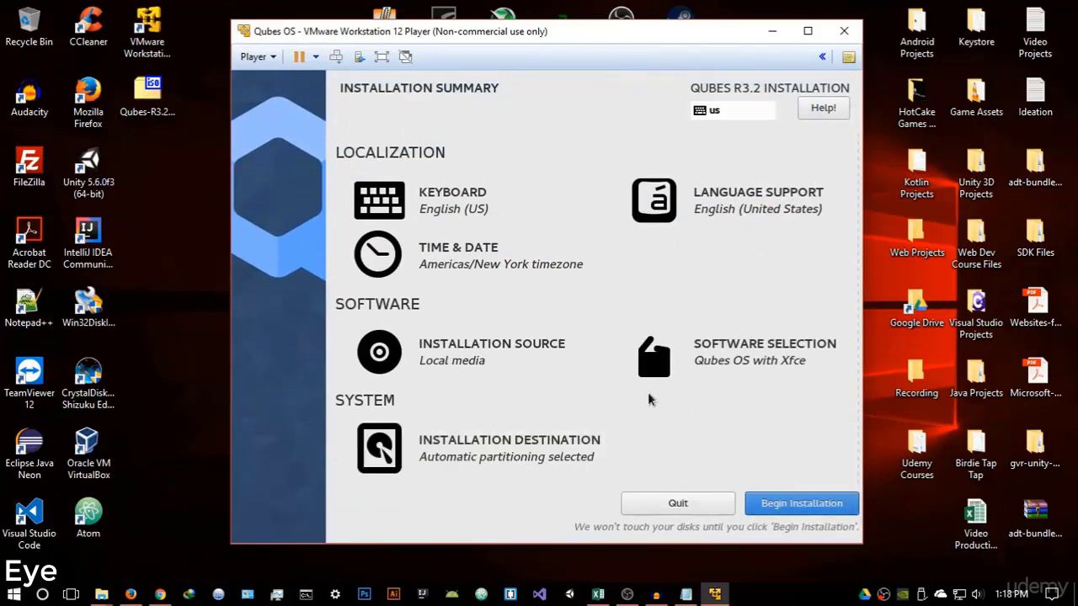
# Begin the Qubes R3.2 installation and reboot the virtual machine when it completes.
pyautogui.click(801, 504)
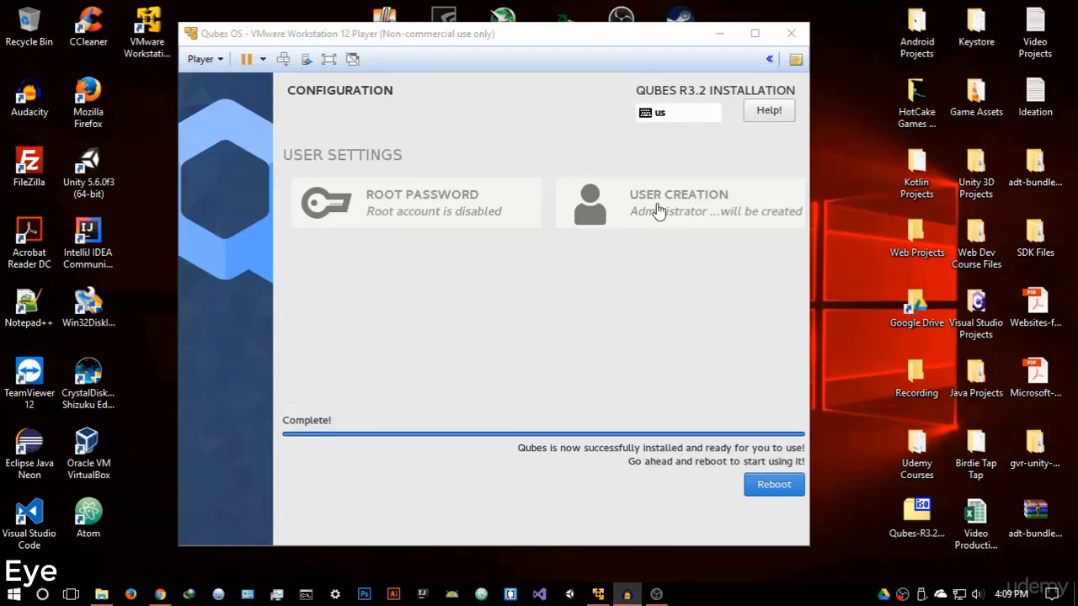
pyautogui.click(775, 494)
pyautogui.click(770, 490)
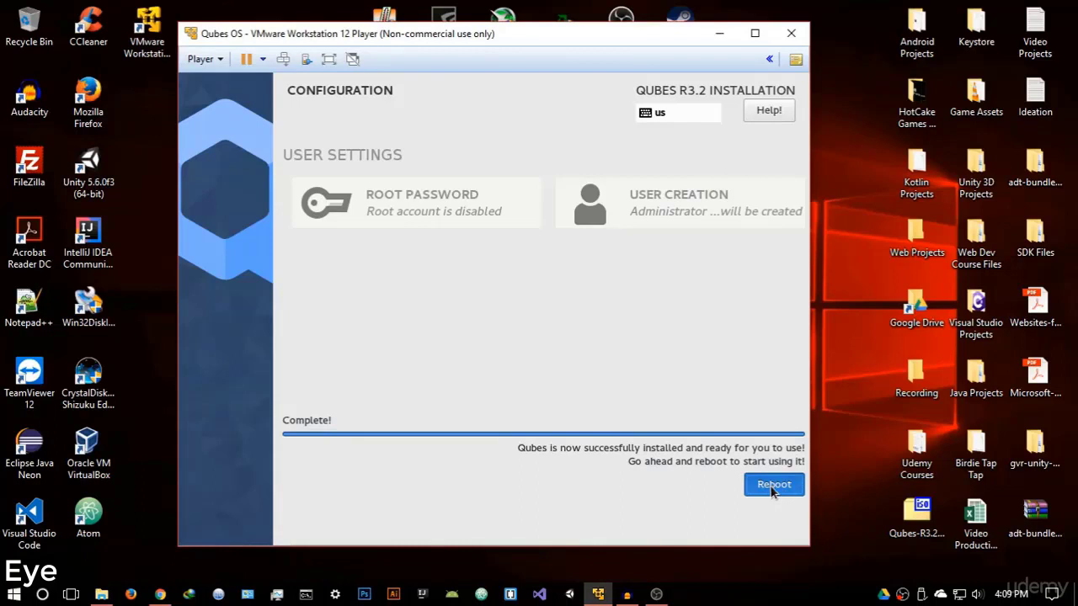